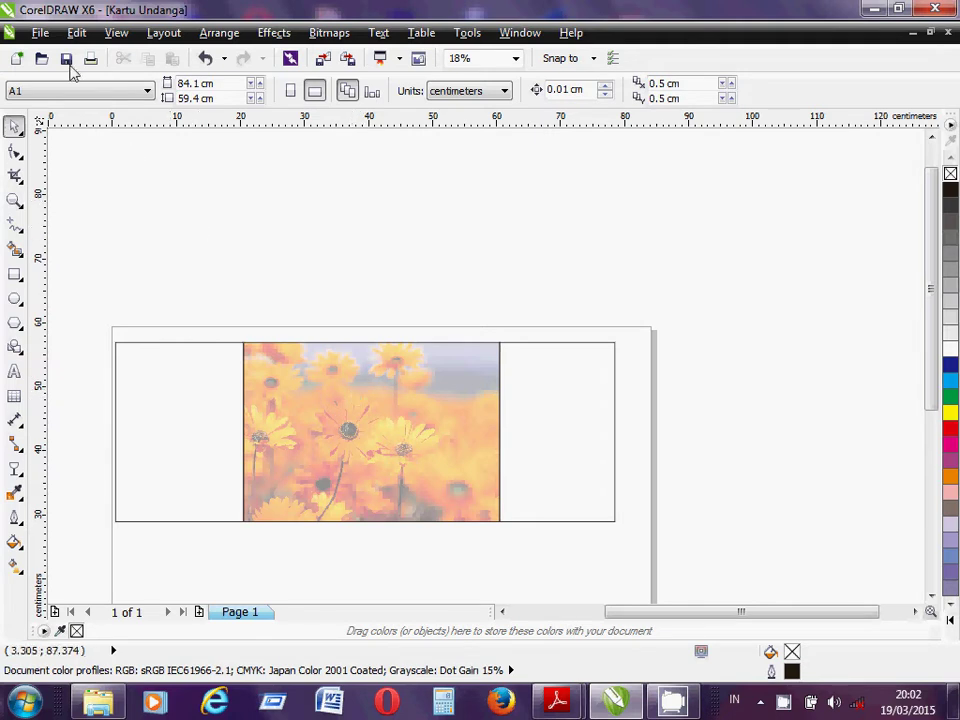
# Step: Import Welcome Scan.jpg from the Scanned Documents folder and place it on the canvas beside the card panels
pyautogui.click(40, 33)
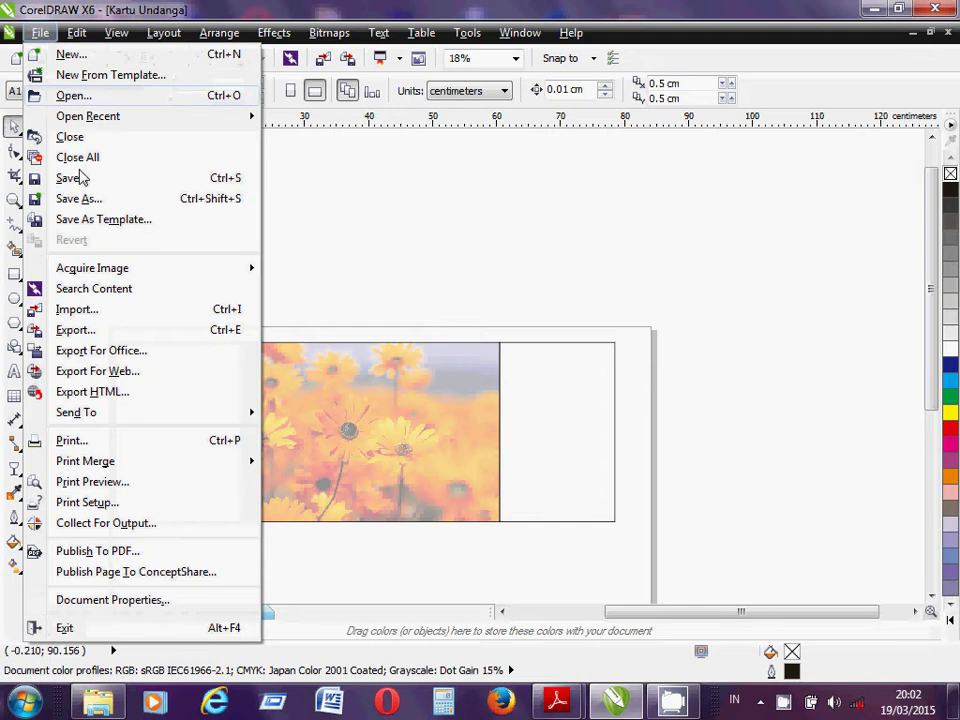
pyautogui.click(76, 318)
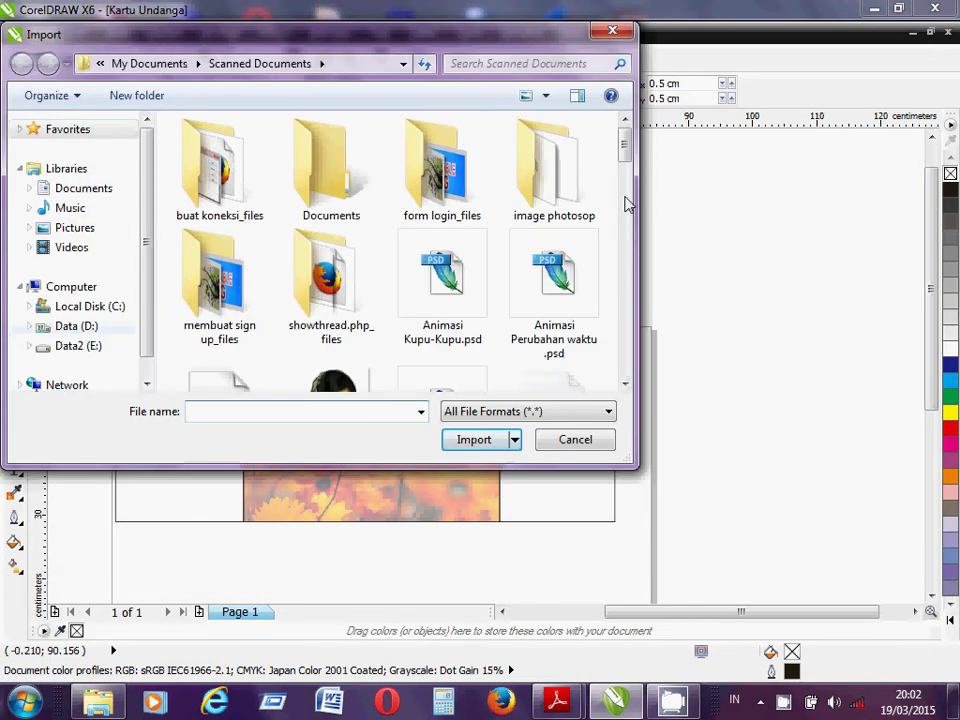
pyautogui.click(624, 236)
pyautogui.moveTo(624, 236); pyautogui.dragTo(621, 369)
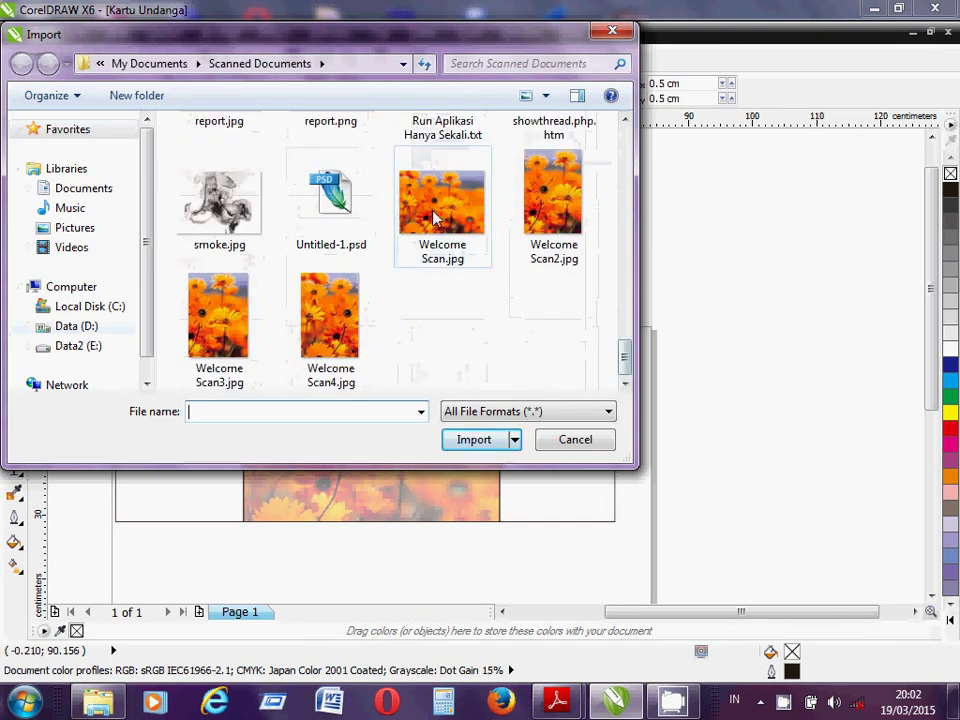
pyautogui.click(435, 218)
pyautogui.click(478, 464)
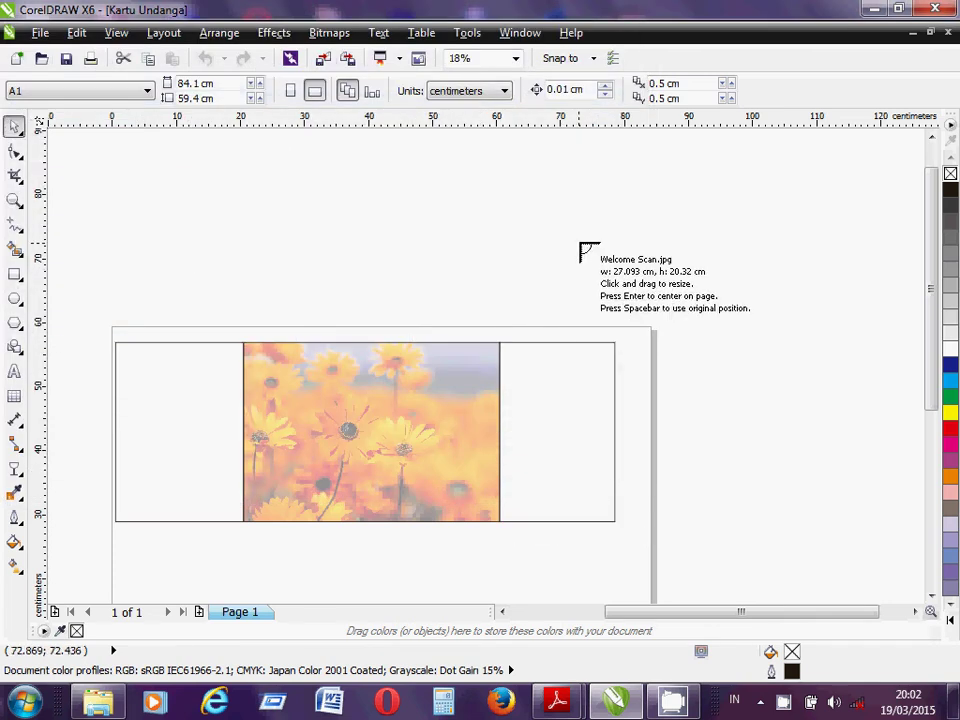
pyautogui.click(578, 243)
# Step: Enlarge the imported flower image proportionally to about 41.3 × 31 cm and position it across the page's right edge
pyautogui.moveTo(659, 298); pyautogui.dragTo(600, 385)
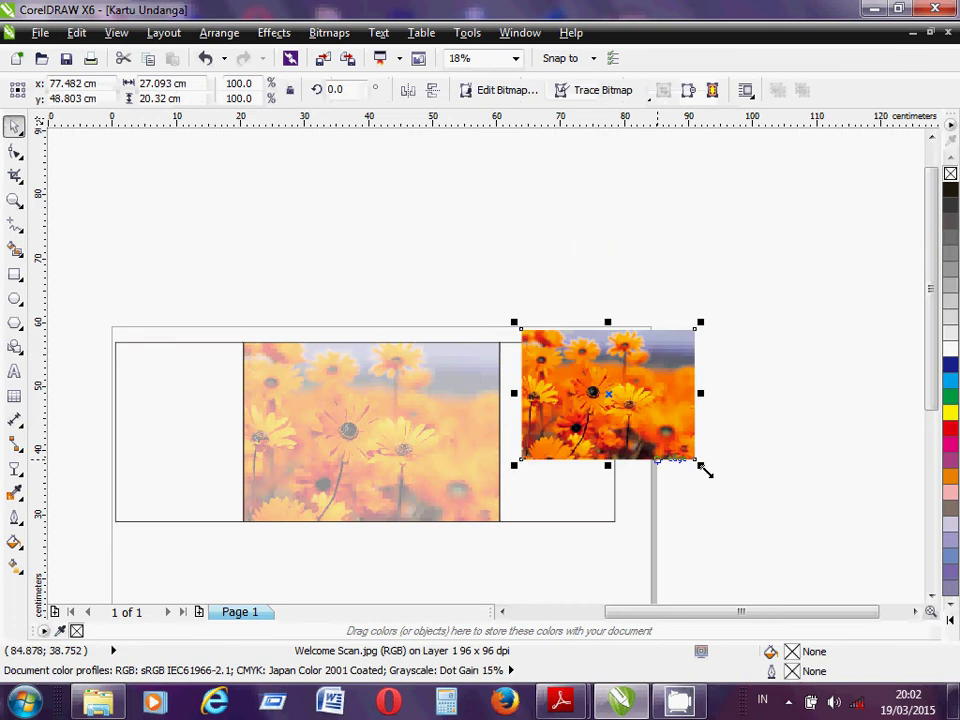
pyautogui.moveTo(709, 487); pyautogui.dragTo(793, 529)
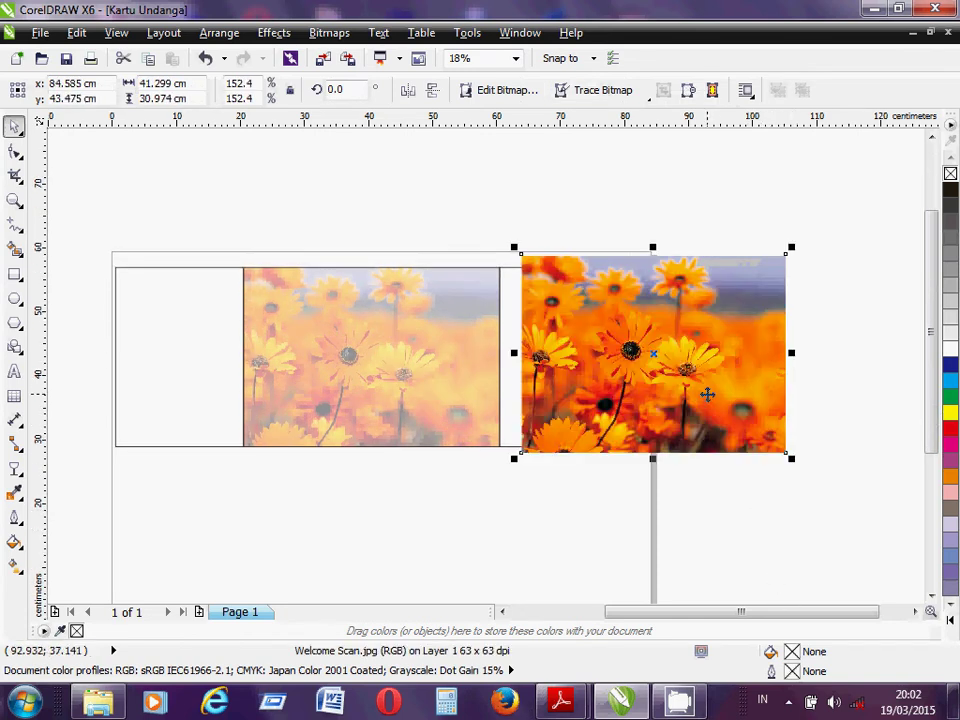
pyautogui.moveTo(707, 394); pyautogui.dragTo(735, 375)
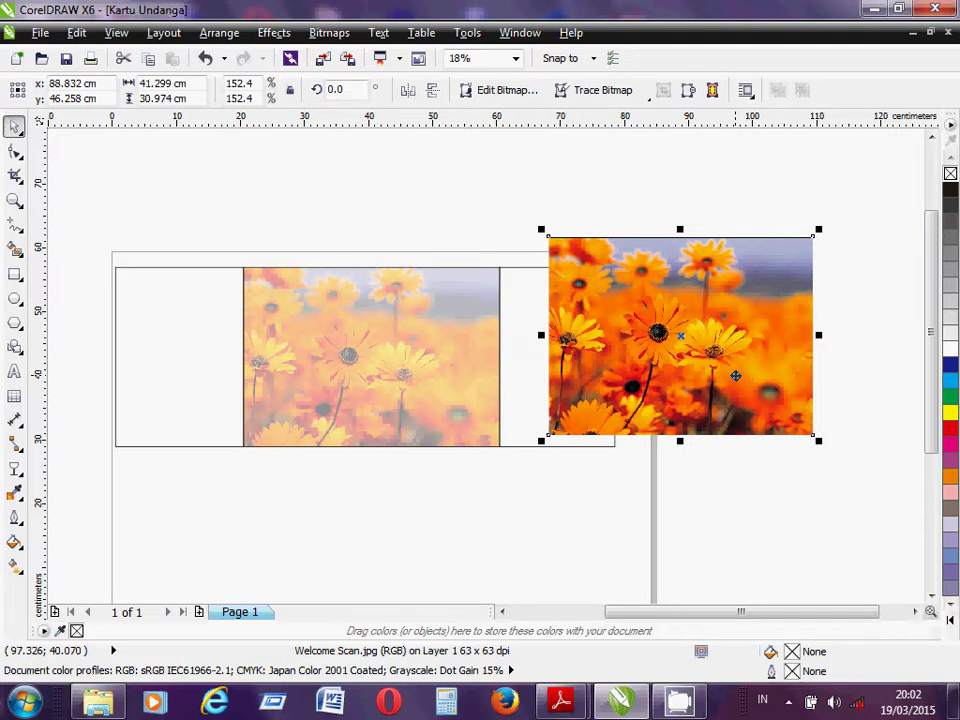
# Step: Apply a uniform transparency of 60 to the imported flower image
pyautogui.click(16, 474)
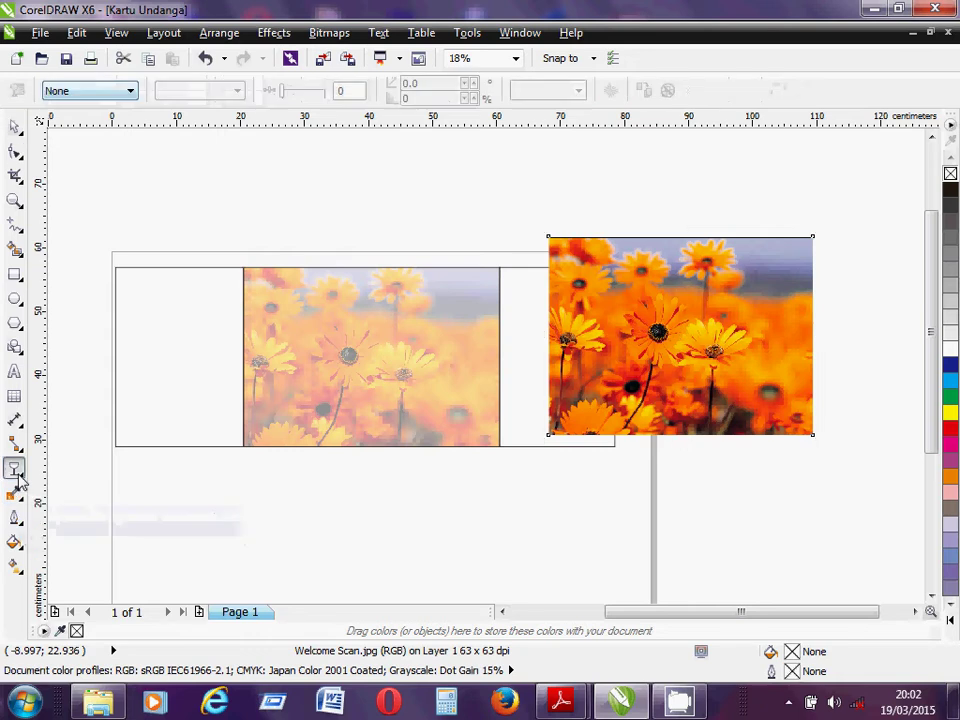
pyautogui.click(134, 95)
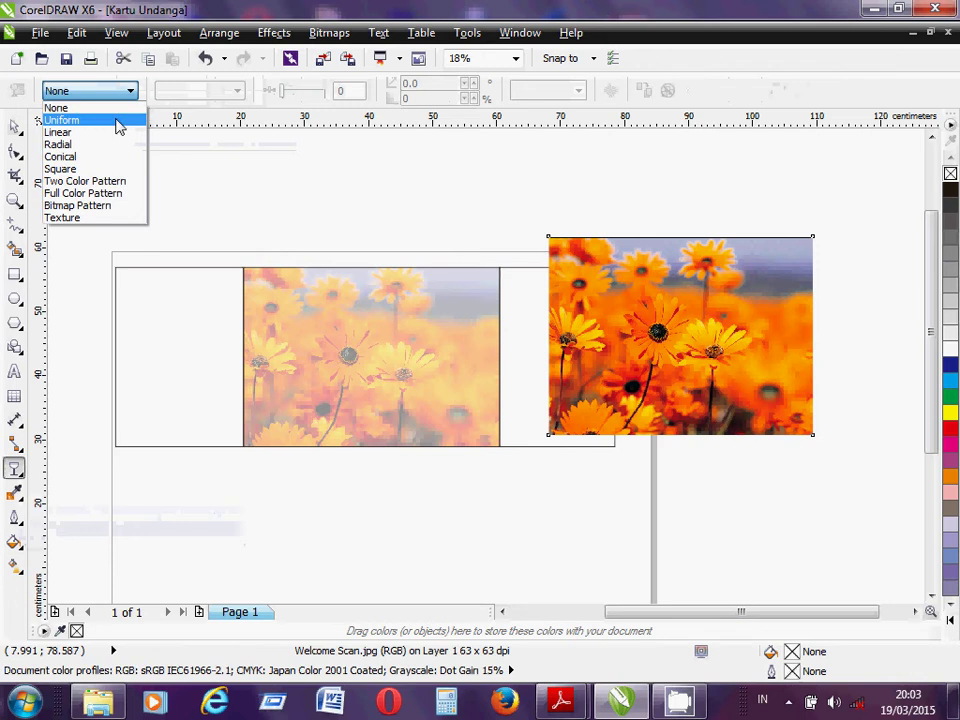
pyautogui.click(117, 121)
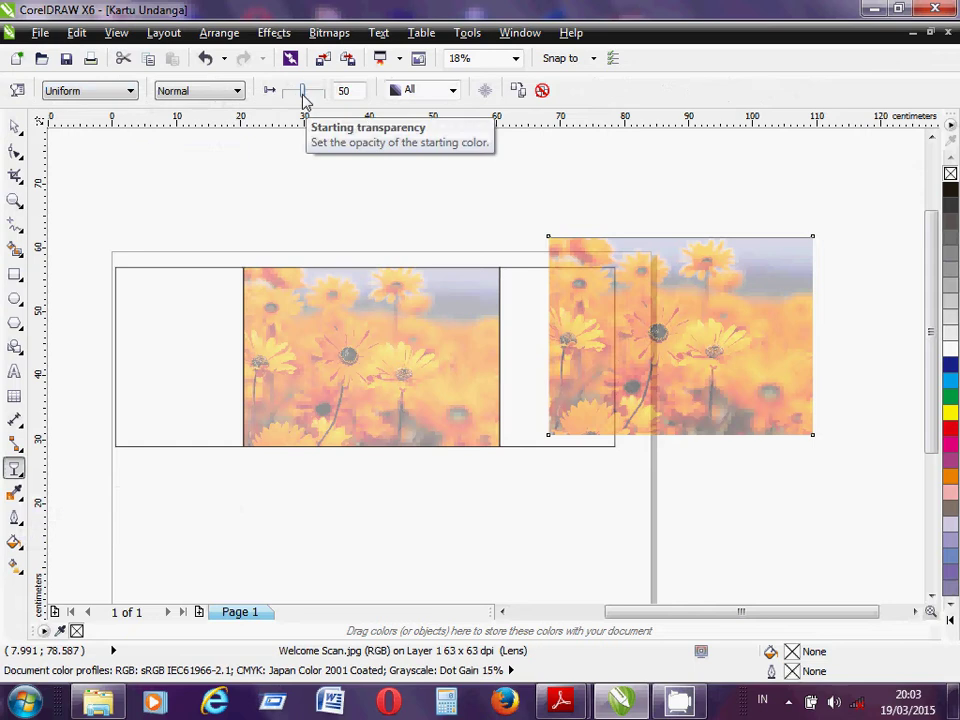
pyautogui.moveTo(302, 94); pyautogui.dragTo(310, 96)
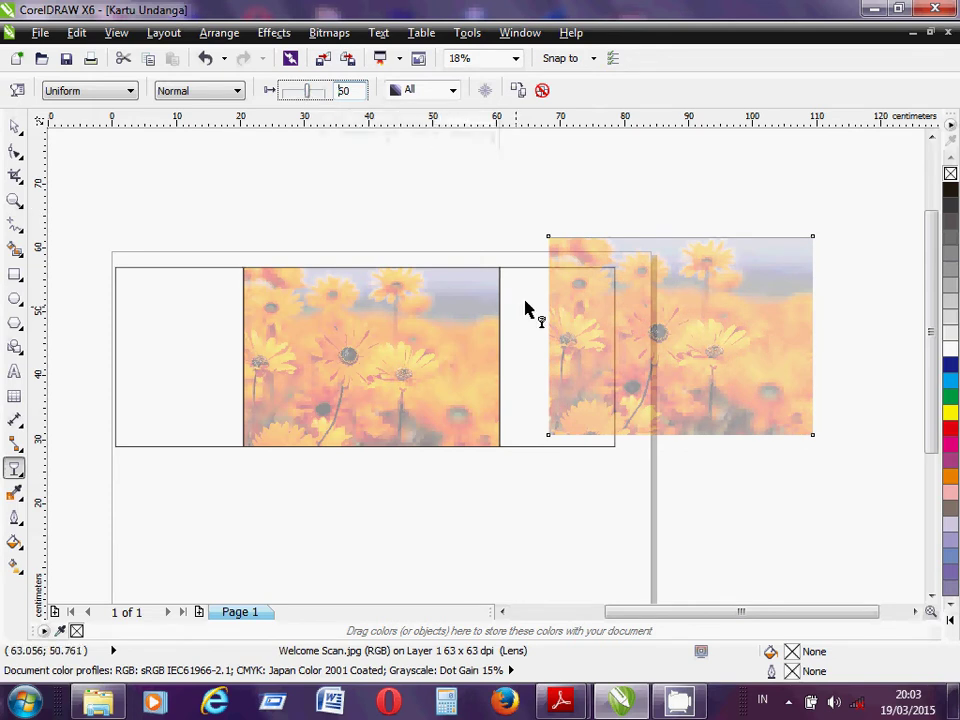
pyautogui.click(22, 136)
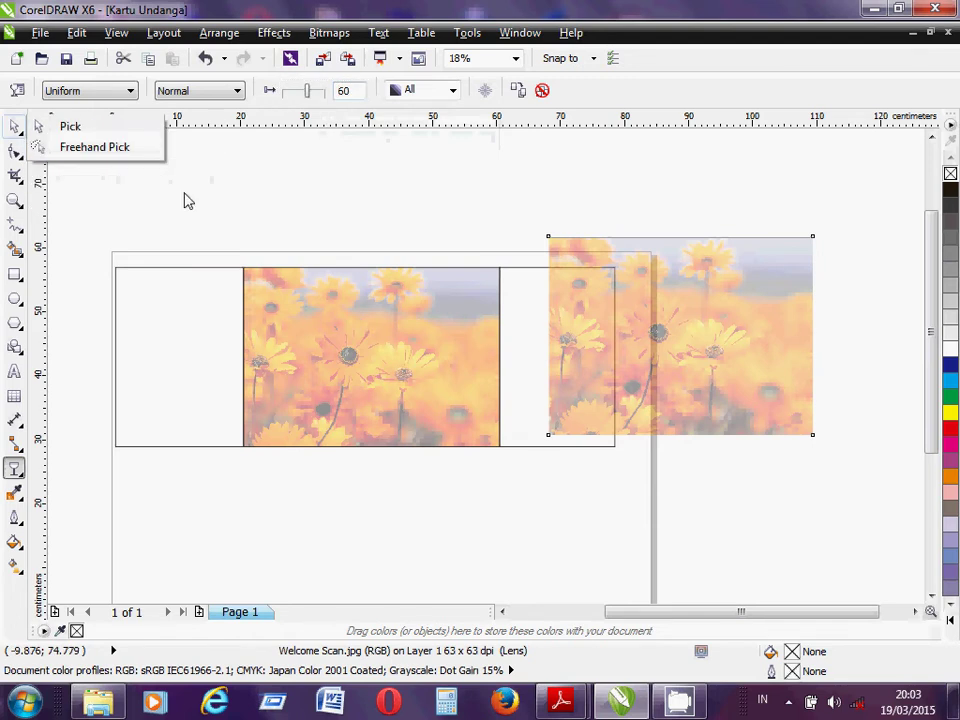
pyautogui.click(90, 128)
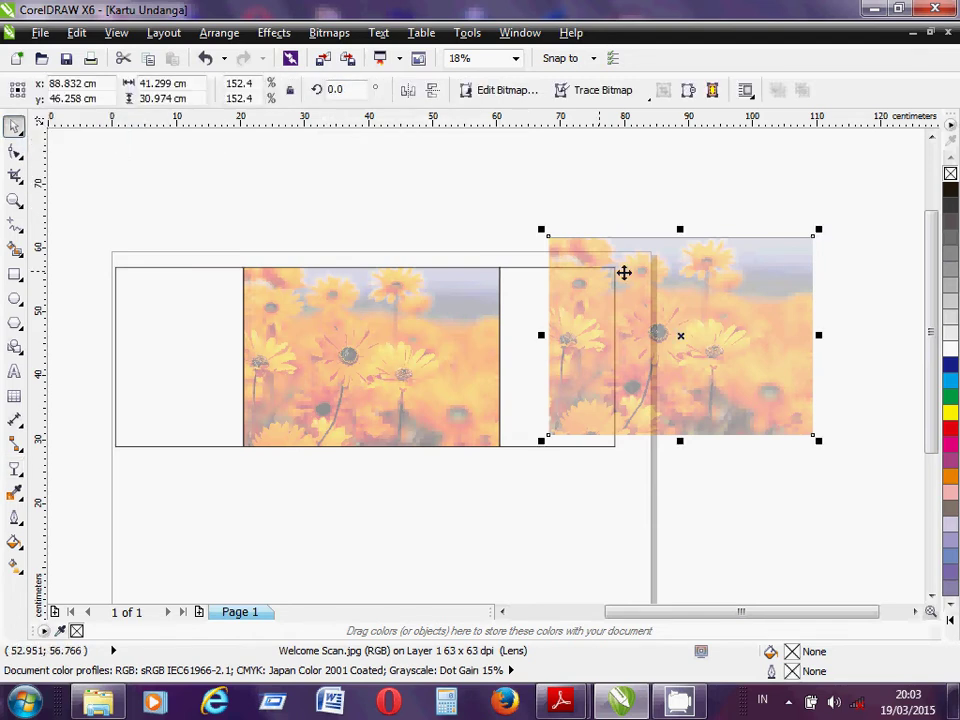
# Step: Move the transparent flower image up, to about x 86.9 cm, y 54.8 cm
pyautogui.click(658, 204)
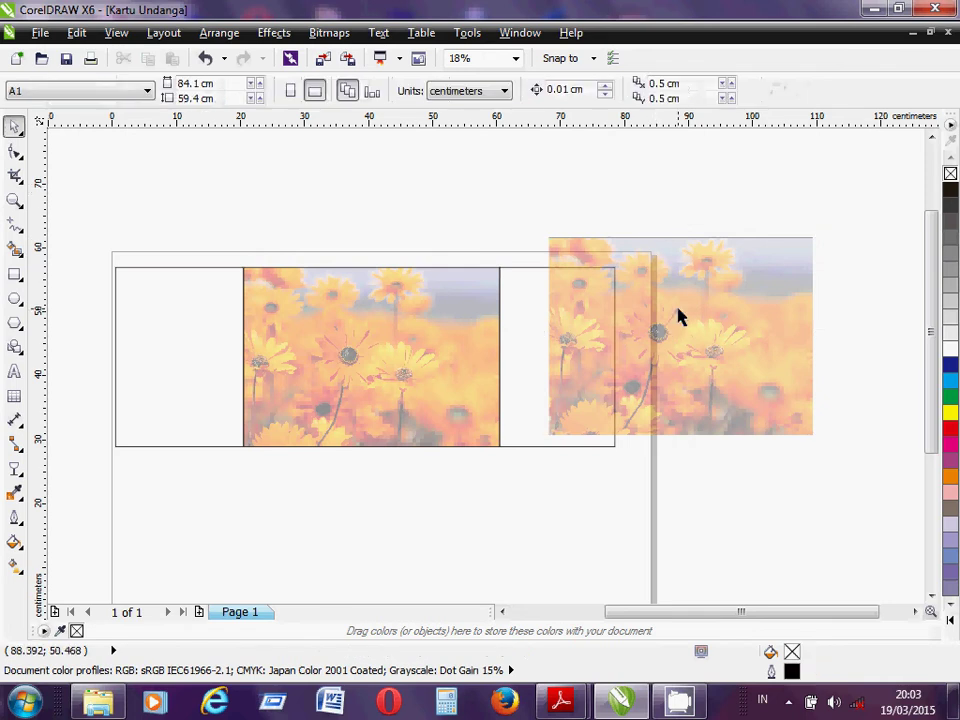
pyautogui.click(679, 315)
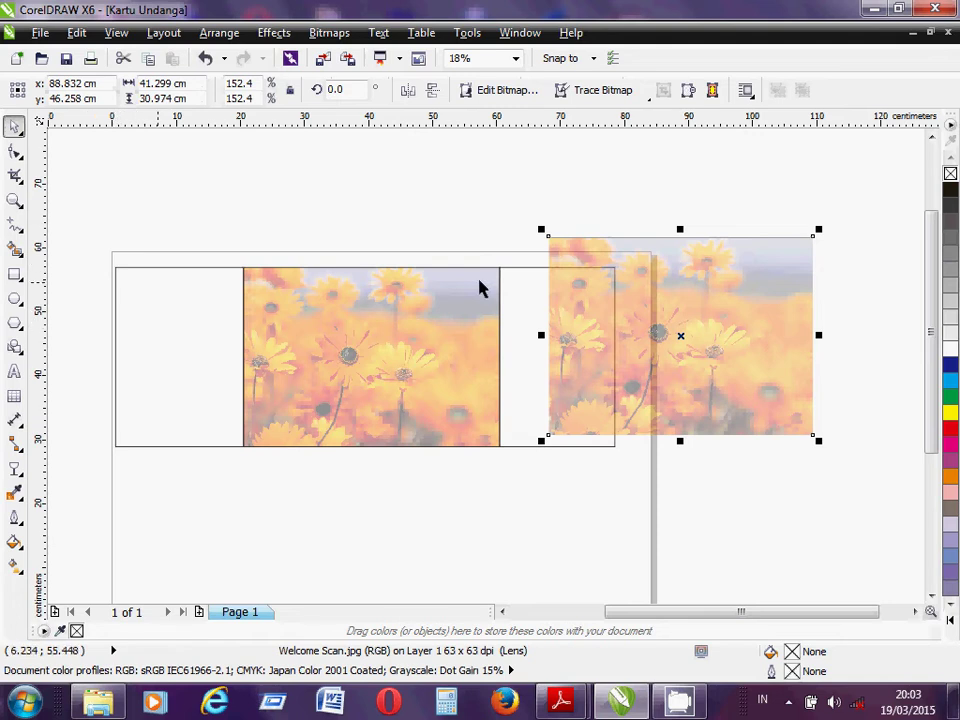
pyautogui.moveTo(682, 258); pyautogui.dragTo(677, 240)
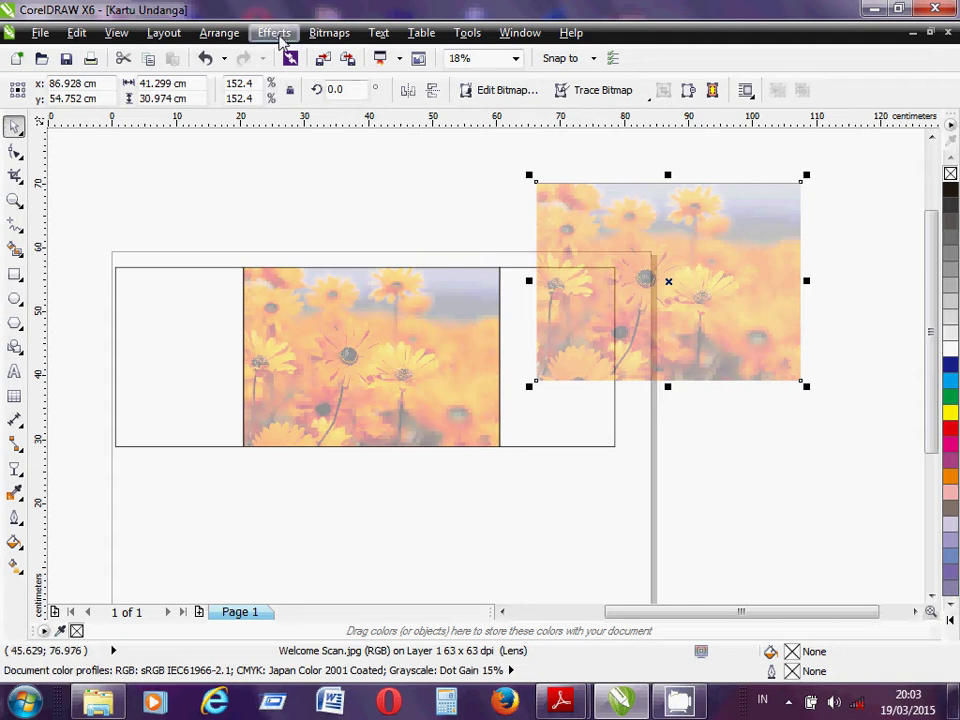
# Step: Create one horizontally mirrored copy of the flower image at 100% scale, anchored on its left-middle point
pyautogui.click(274, 33)
pyautogui.moveTo(240, 36)
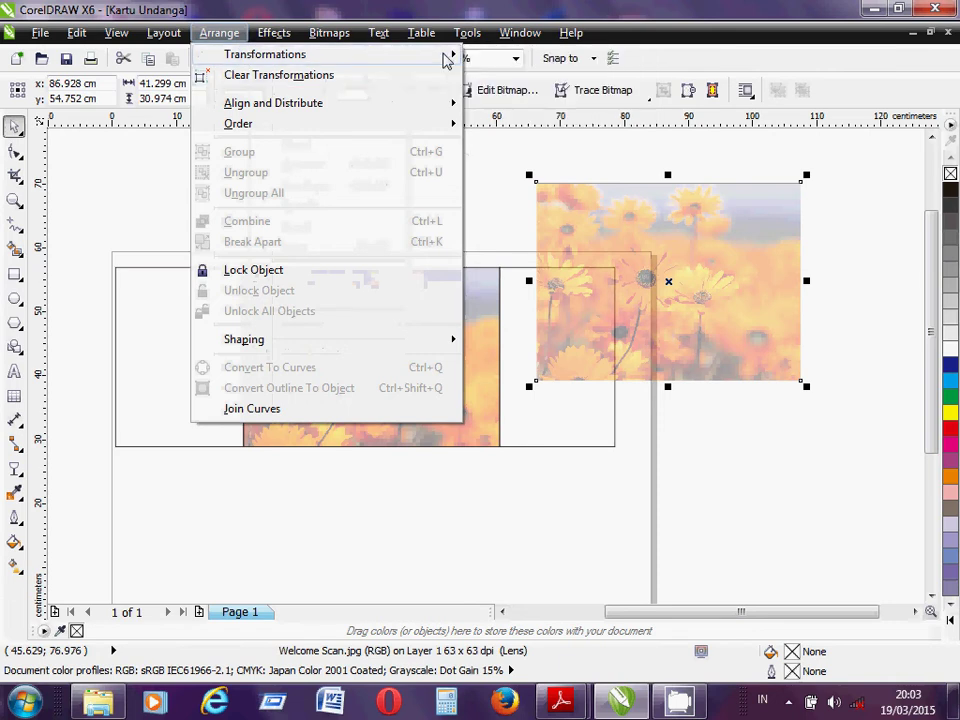
pyautogui.moveTo(455, 60)
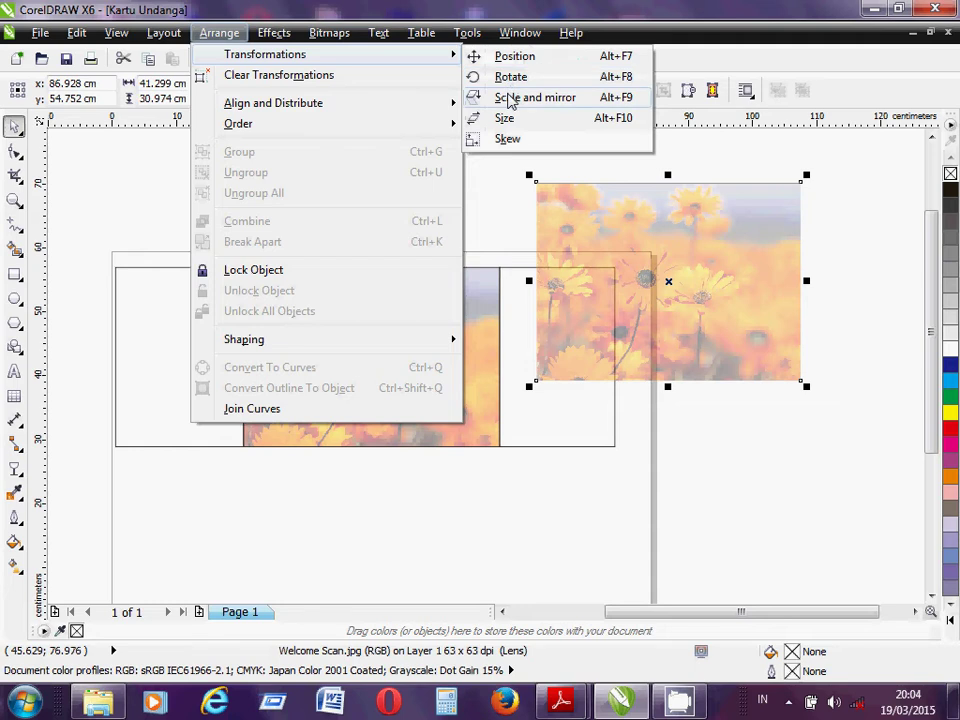
pyautogui.click(510, 98)
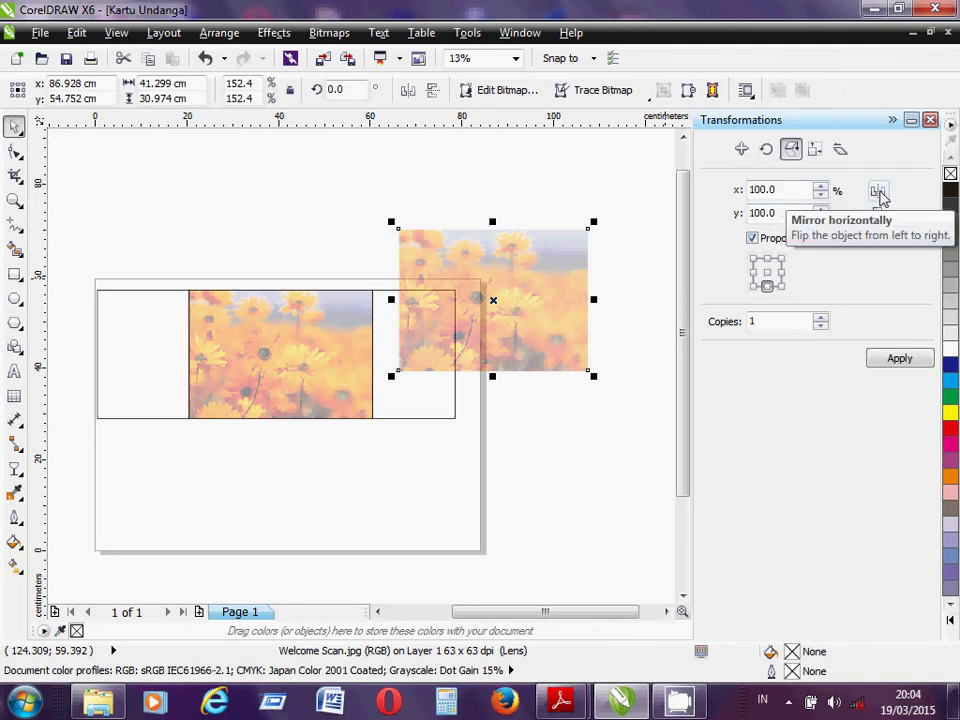
pyautogui.click(878, 192)
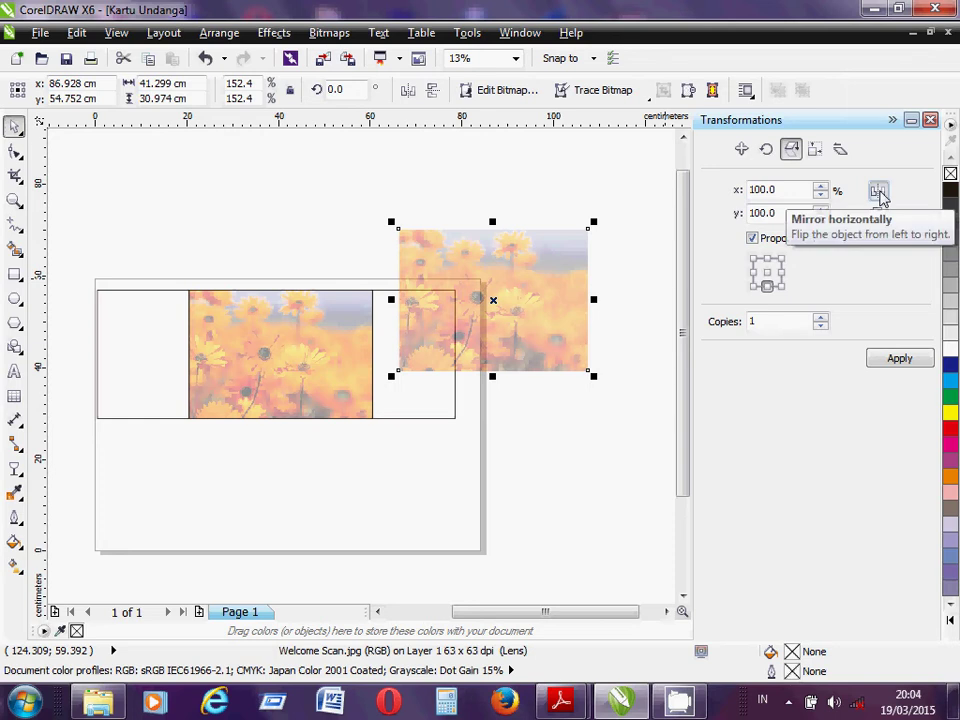
pyautogui.click(755, 274)
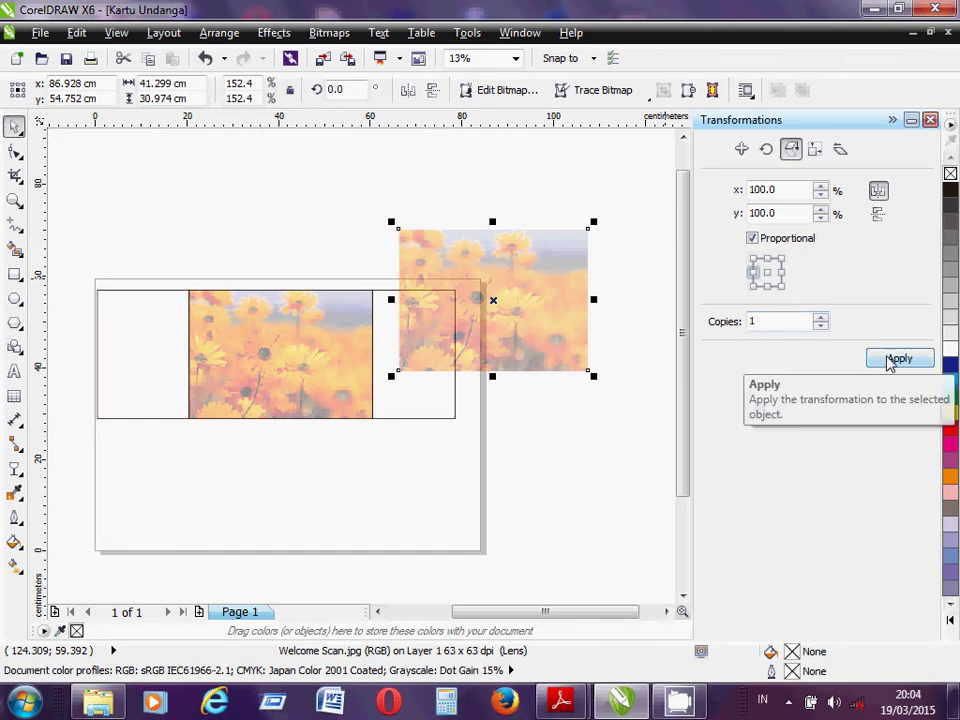
pyautogui.click(890, 360)
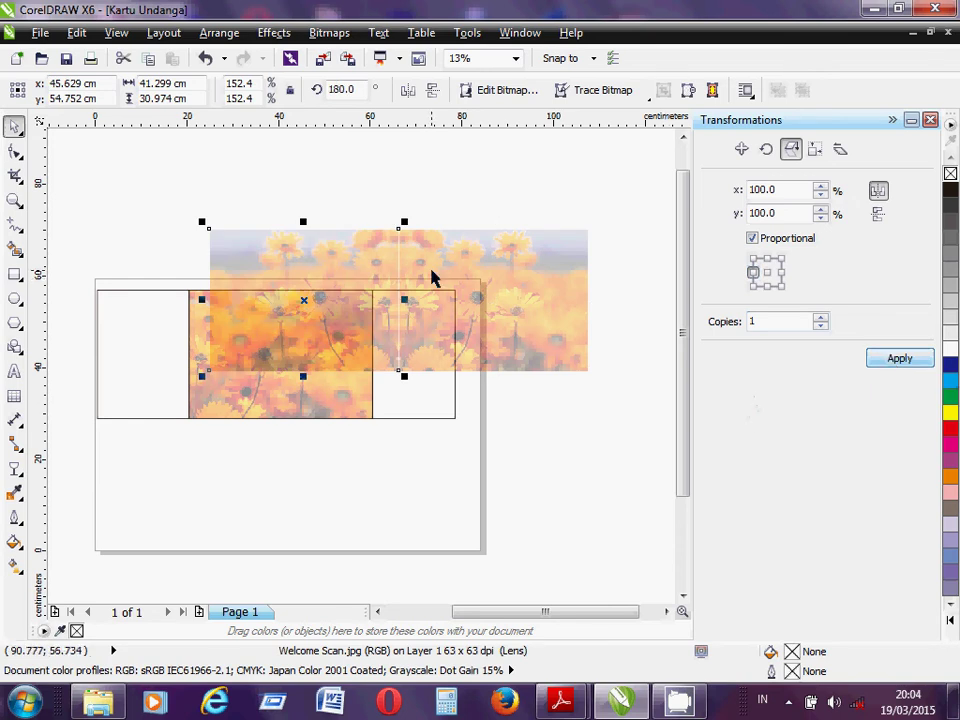
# Step: Separate the two flower images, moving the mirrored copy over the card's upper-left area and the original beside the right panel
pyautogui.moveTo(313, 249); pyautogui.dragTo(208, 206)
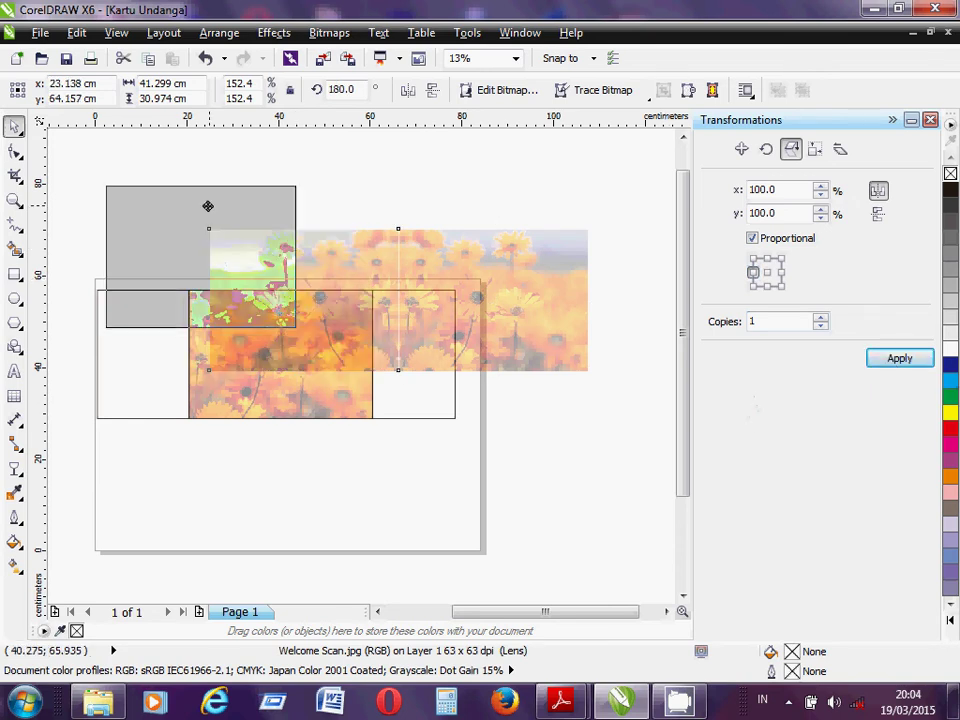
pyautogui.moveTo(534, 264)
pyautogui.mouseDown()
pyautogui.moveTo(527, 275)
pyautogui.moveTo(540, 272)
pyautogui.mouseUp()
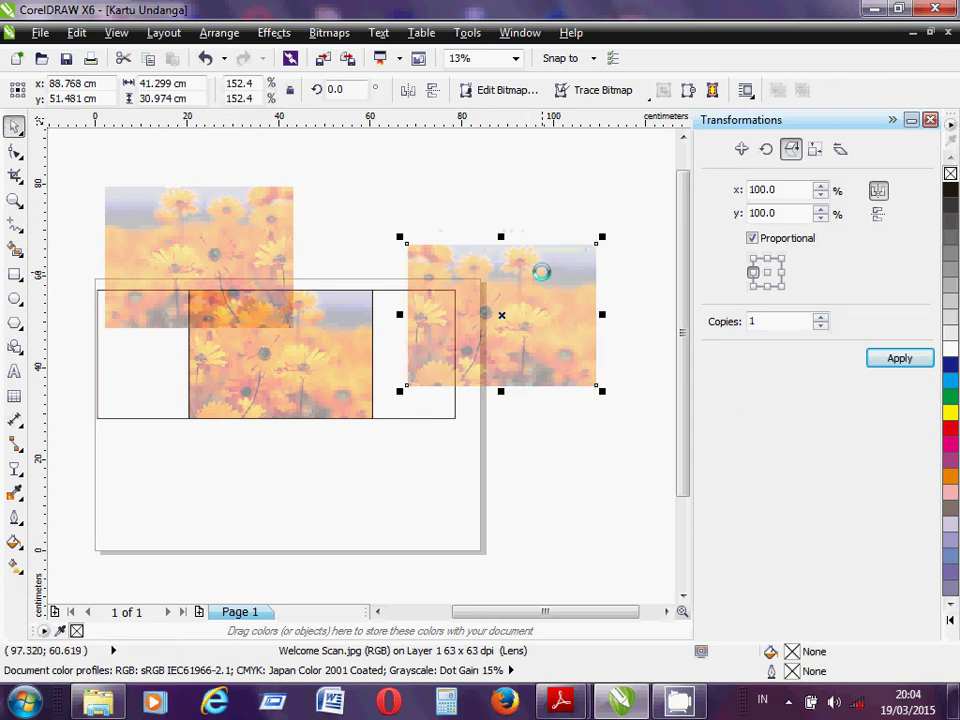
pyautogui.click(291, 233)
pyautogui.moveTo(271, 228); pyautogui.dragTo(249, 225)
pyautogui.moveTo(538, 272); pyautogui.dragTo(558, 238)
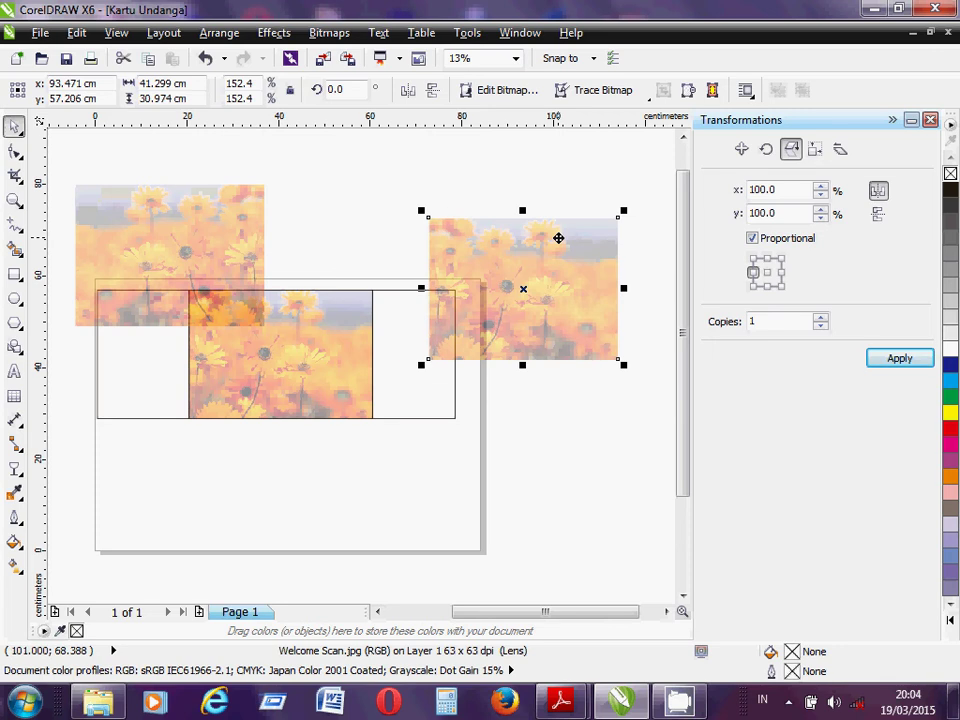
pyautogui.moveTo(553, 231); pyautogui.dragTo(536, 259)
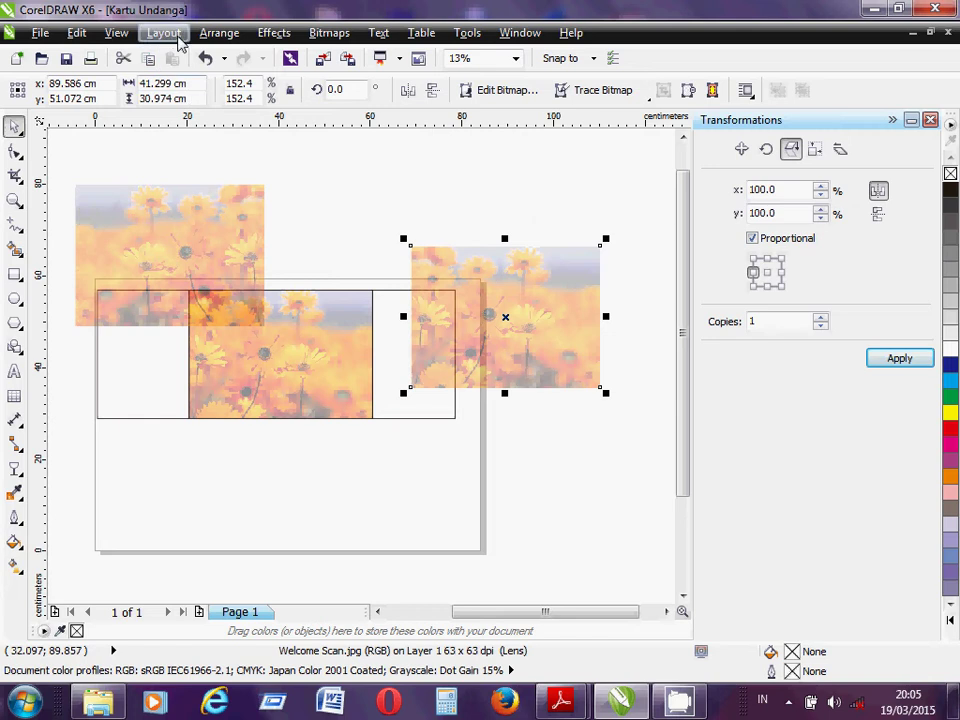
# Step: PowerClip the original flower image inside the card's empty right-hand rectangle
pyautogui.click(278, 35)
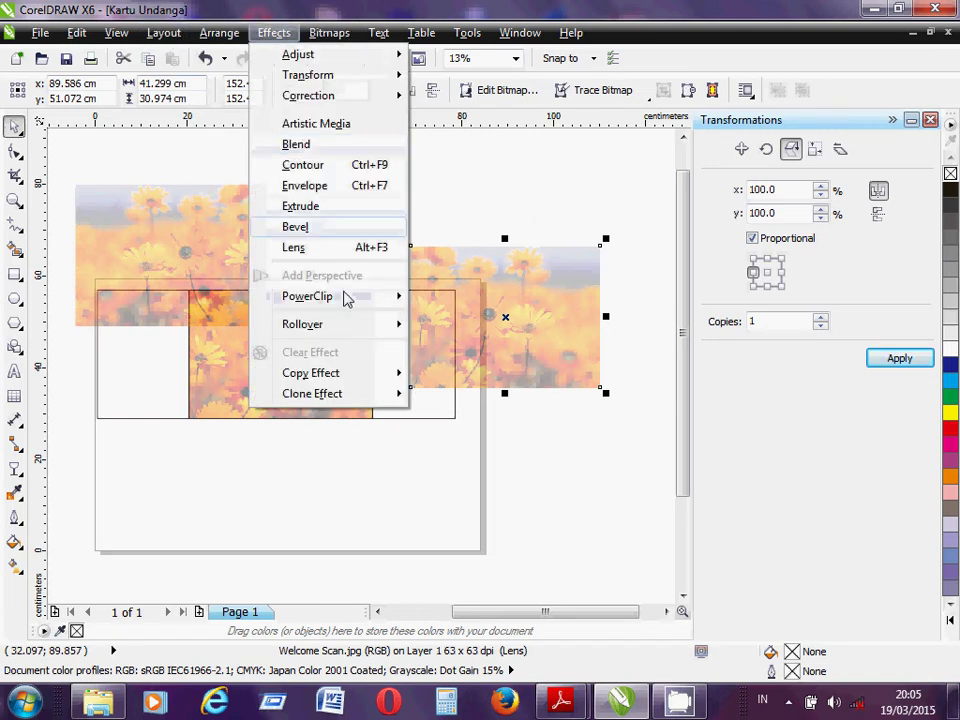
pyautogui.moveTo(347, 300)
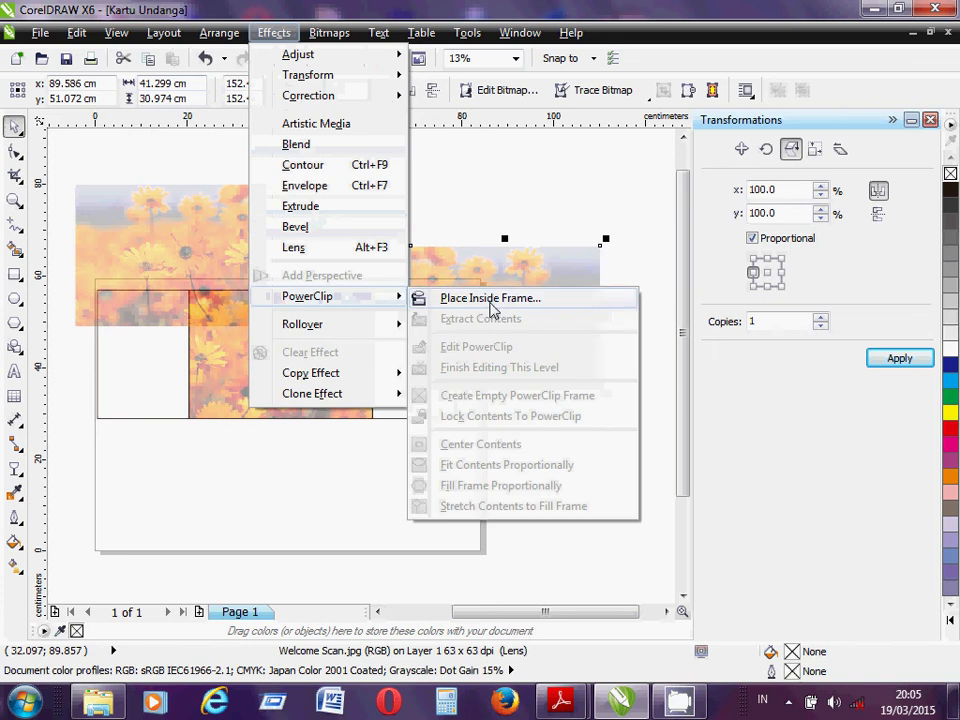
pyautogui.click(490, 299)
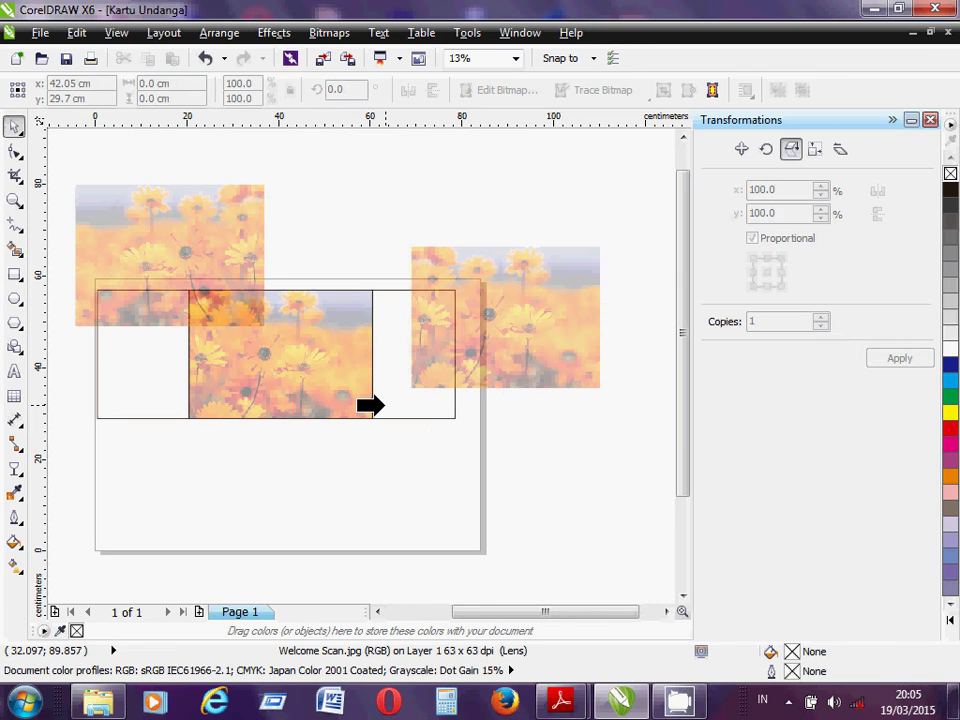
pyautogui.click(382, 405)
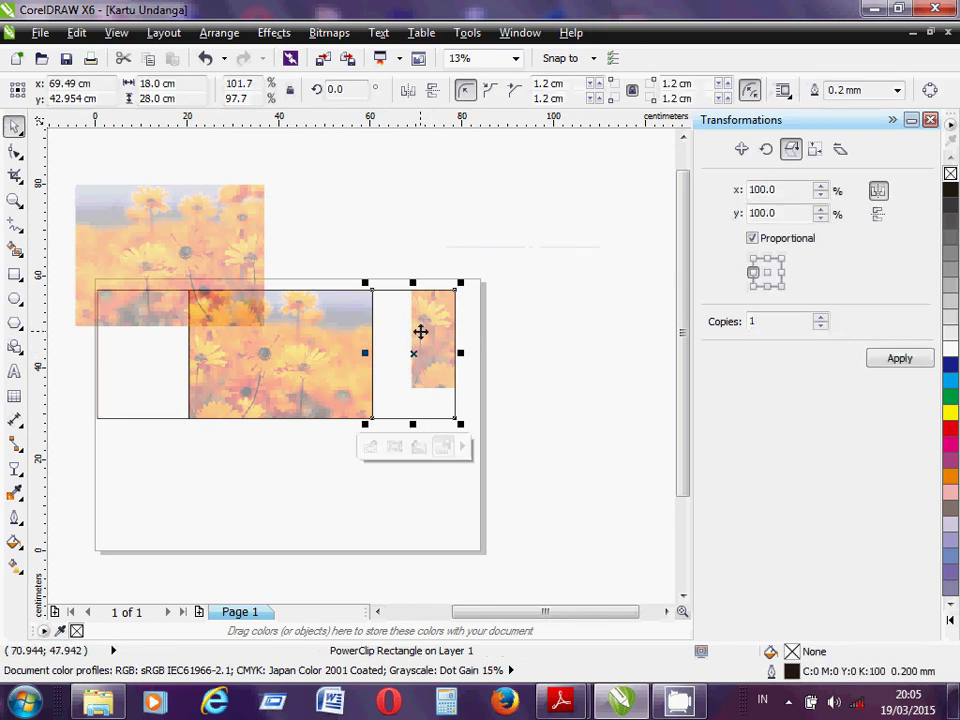
# Step: Edit the right panel's PowerClip contents, moving the flower image to about x 76.3 cm, y 42.8 cm to fill the frame, and finish editing
pyautogui.click(276, 36)
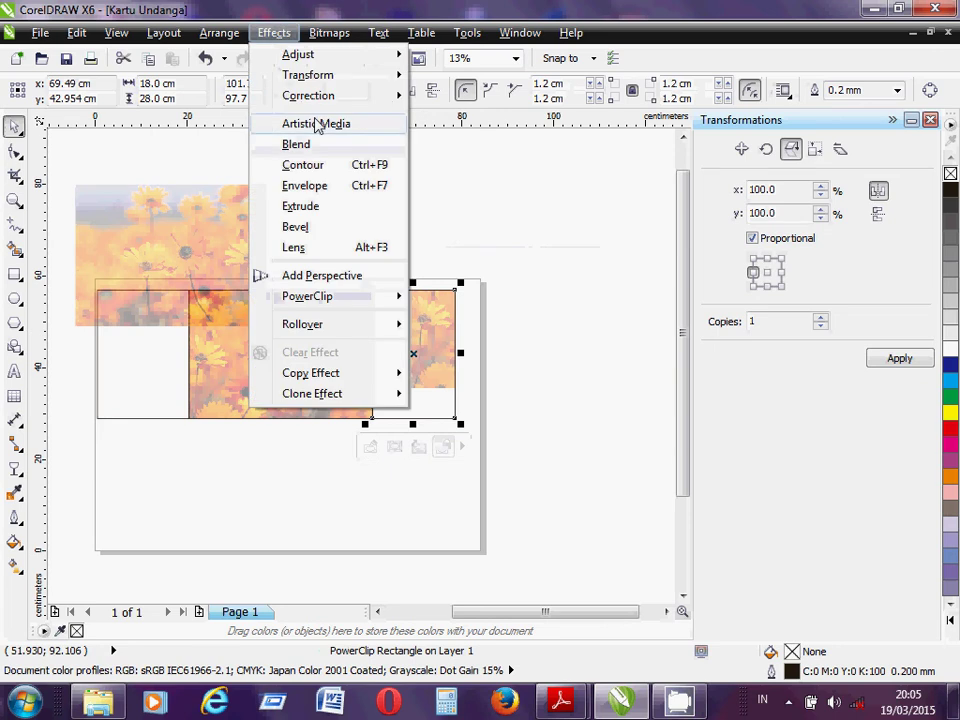
pyautogui.moveTo(350, 300)
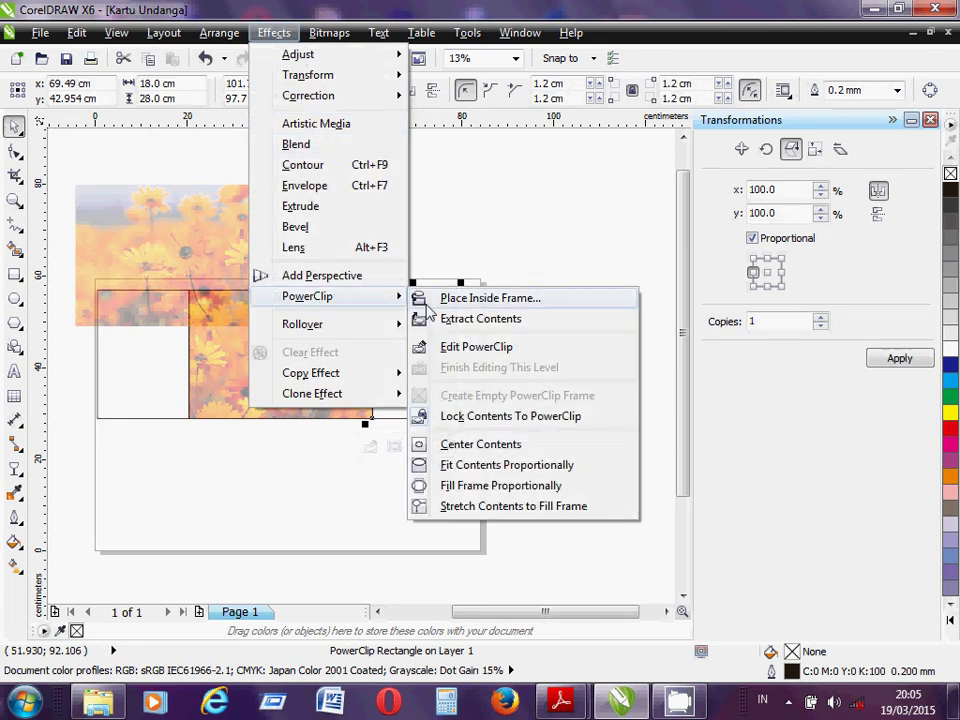
pyautogui.click(452, 347)
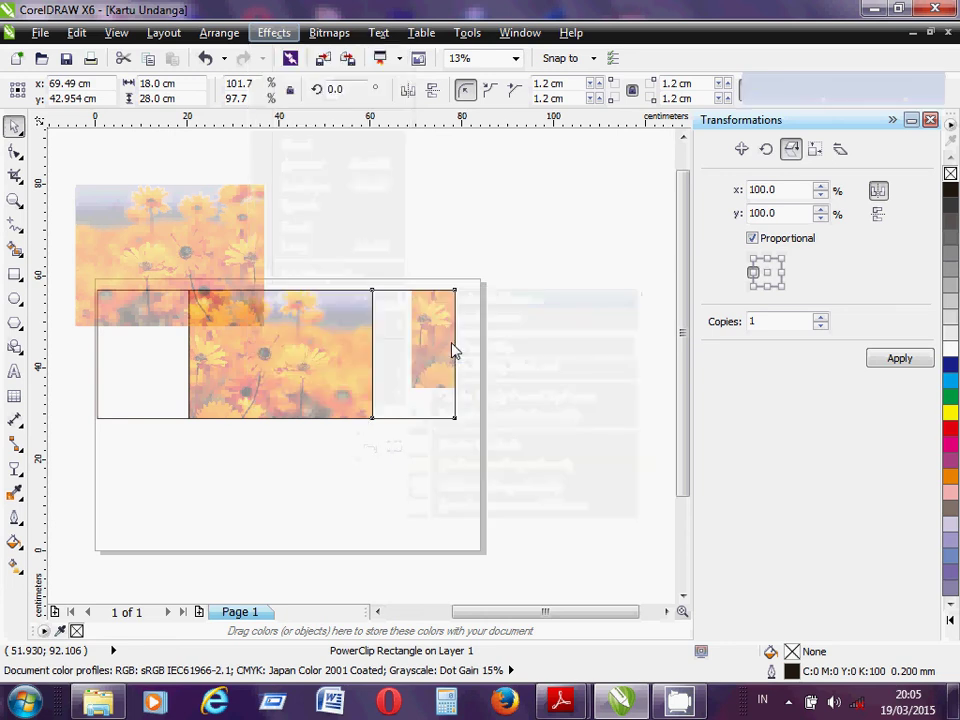
pyautogui.moveTo(540, 300); pyautogui.dragTo(467, 360)
pyautogui.moveTo(467, 360); pyautogui.dragTo(534, 359)
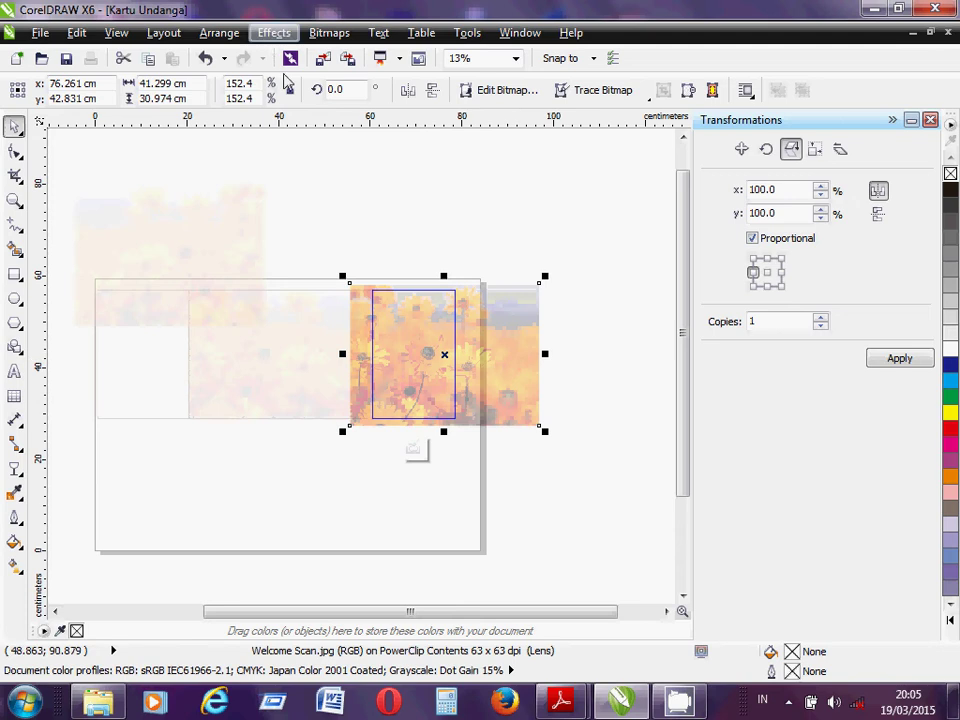
pyautogui.click(278, 34)
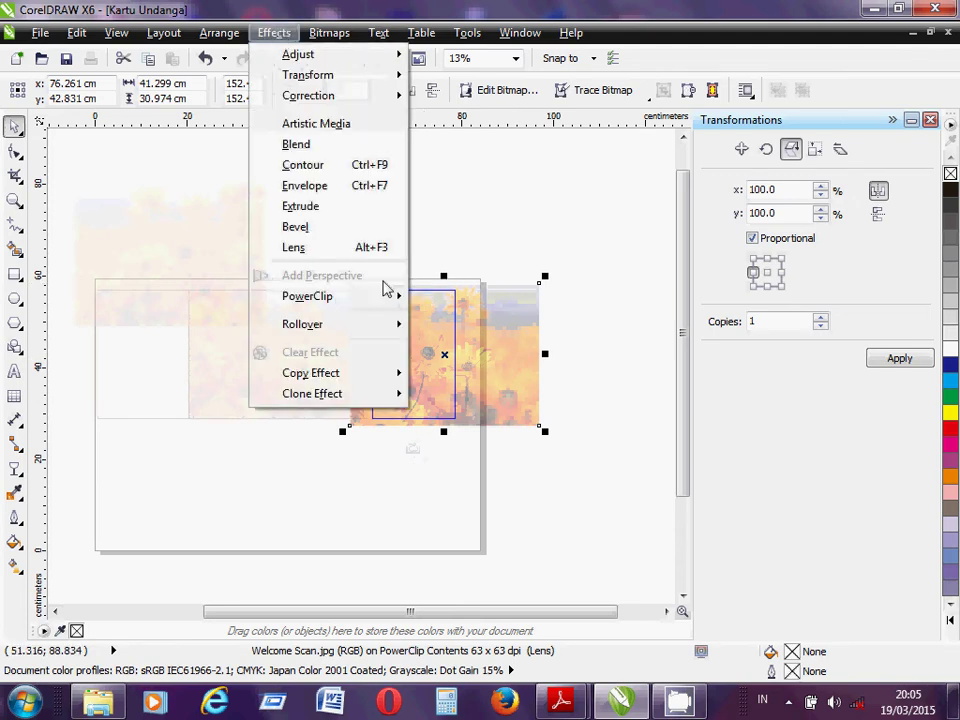
pyautogui.moveTo(384, 302)
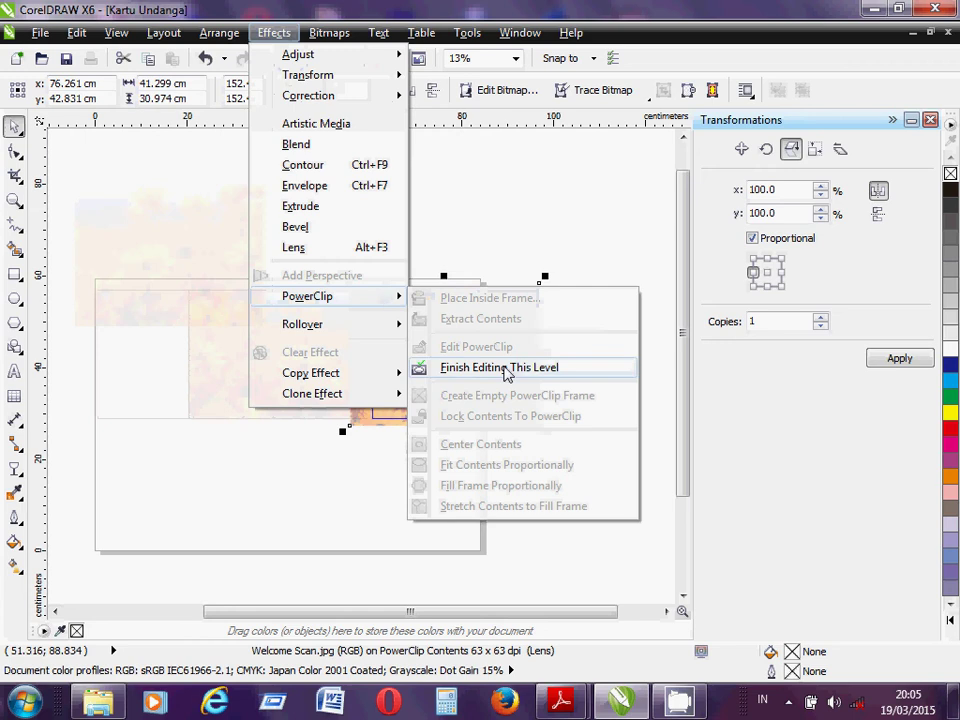
pyautogui.click(503, 368)
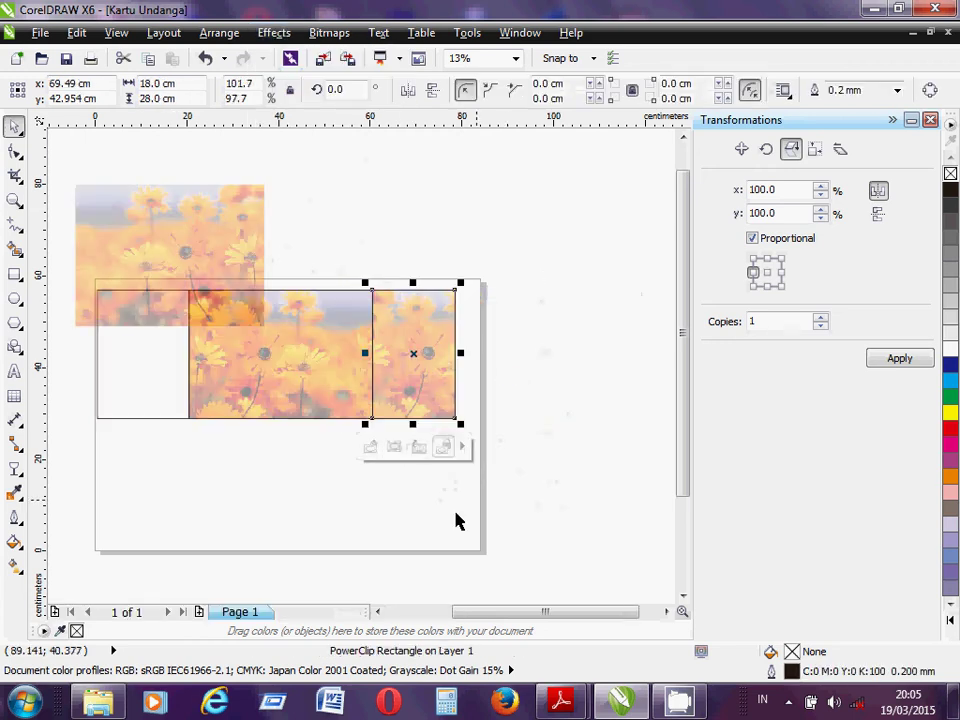
pyautogui.click(475, 438)
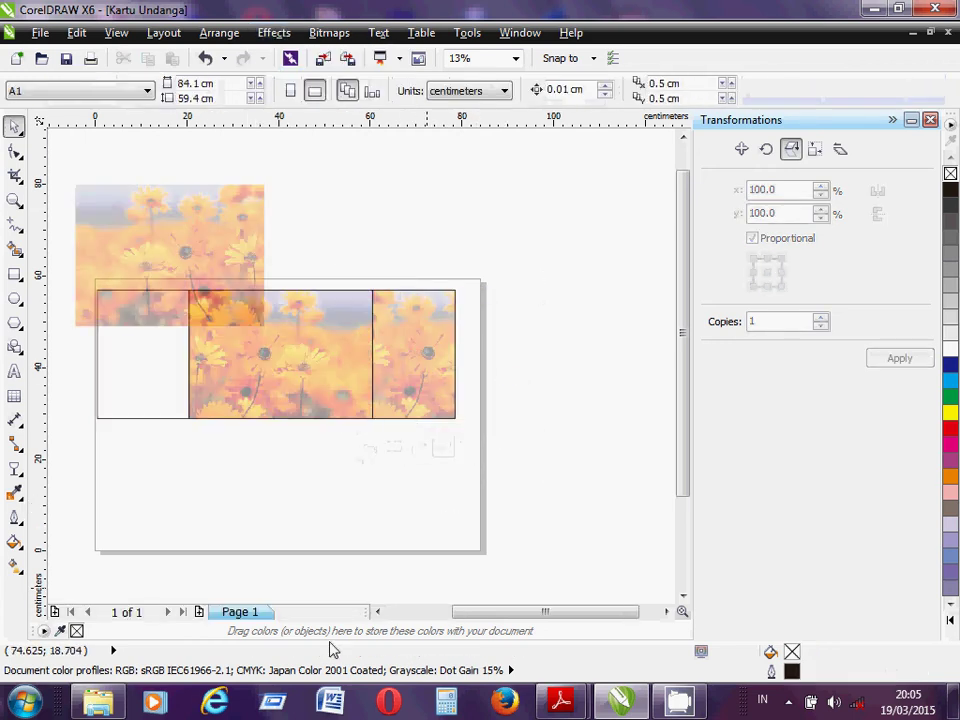
# Step: PowerClip the mirrored flower image inside the card's empty left-hand rectangle
pyautogui.click(378, 611)
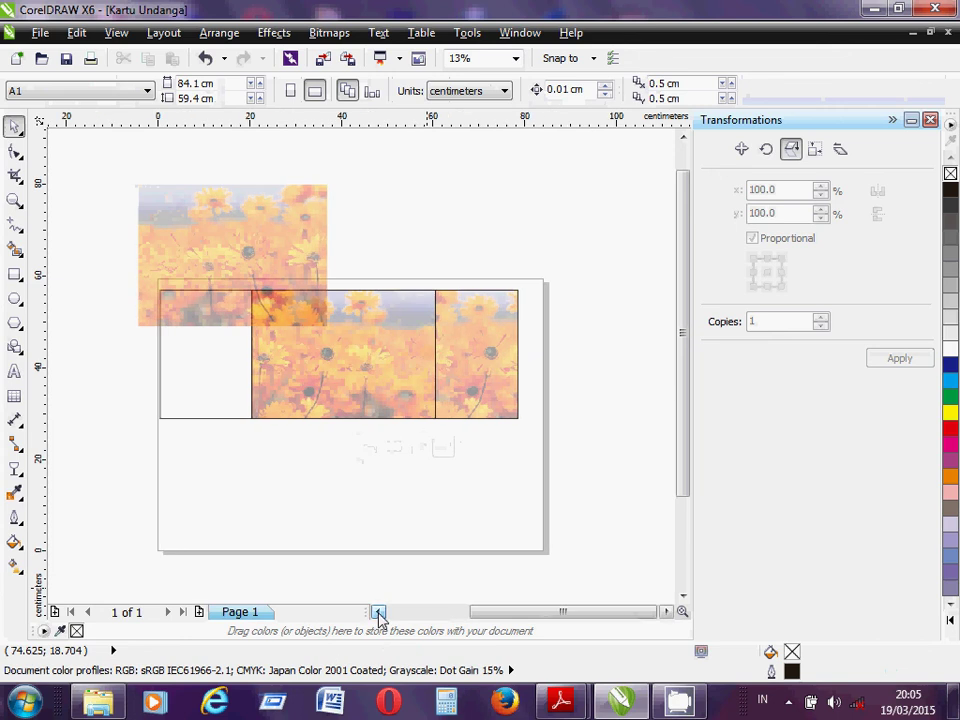
pyautogui.click(378, 611)
pyautogui.click(328, 213)
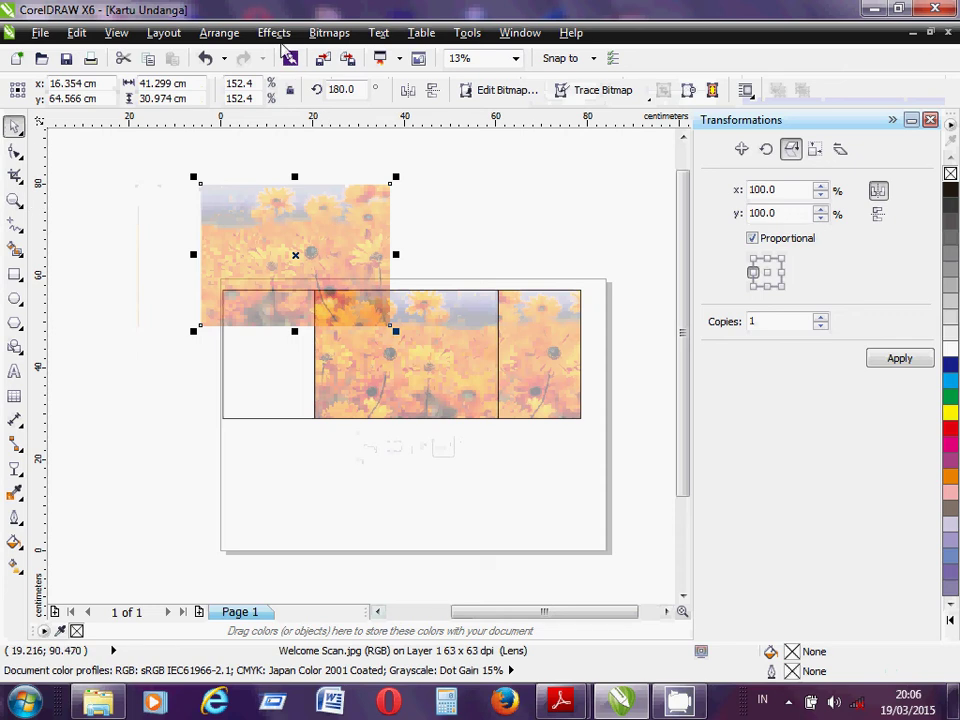
pyautogui.click(276, 33)
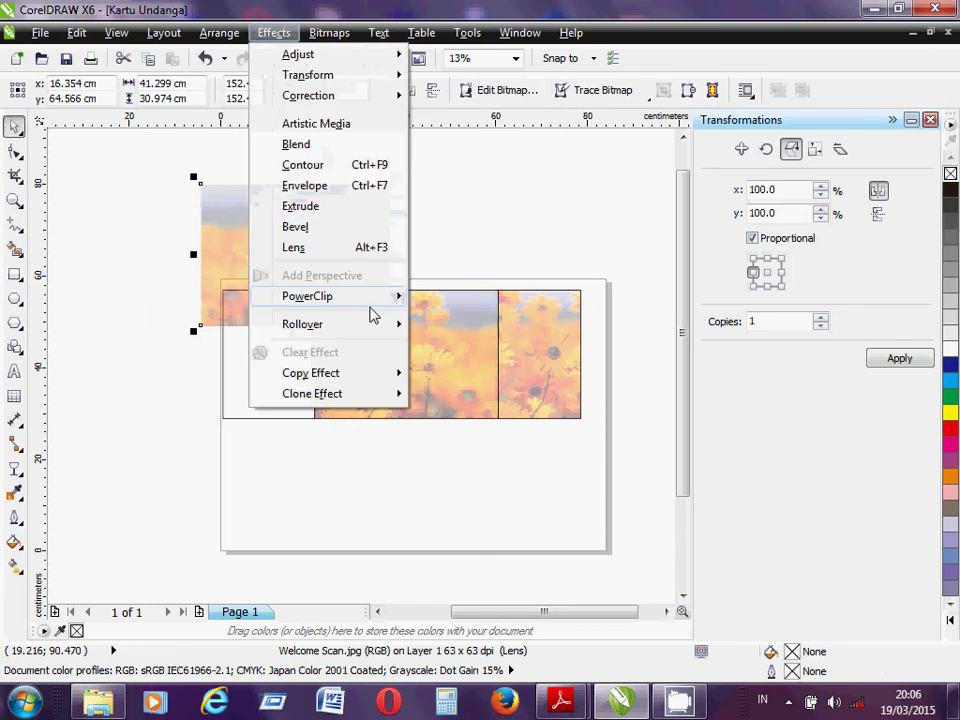
pyautogui.moveTo(396, 306)
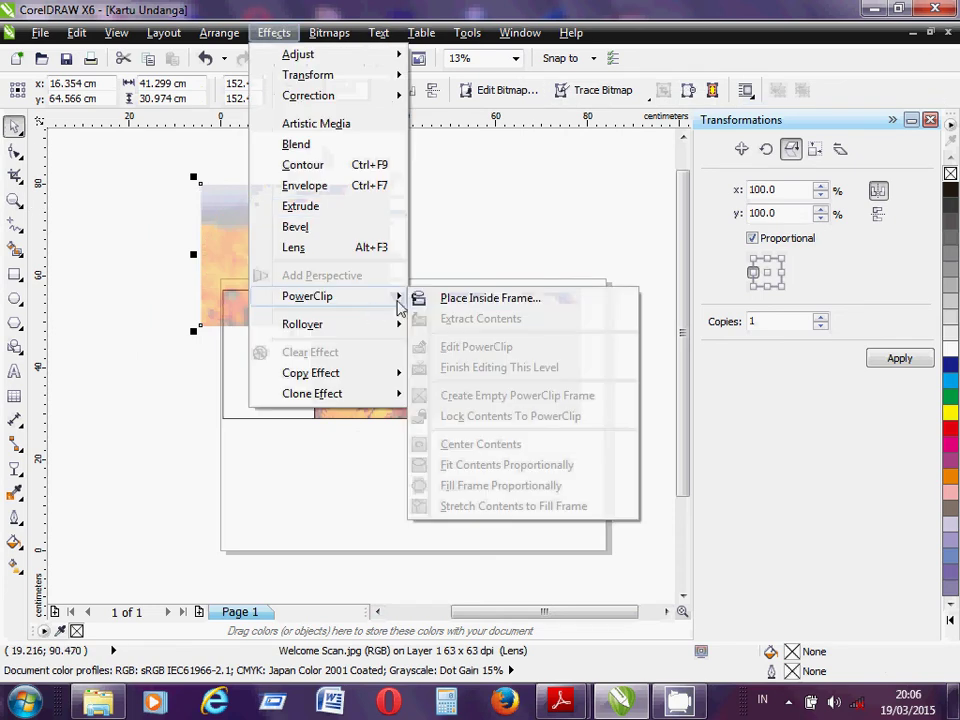
pyautogui.click(454, 298)
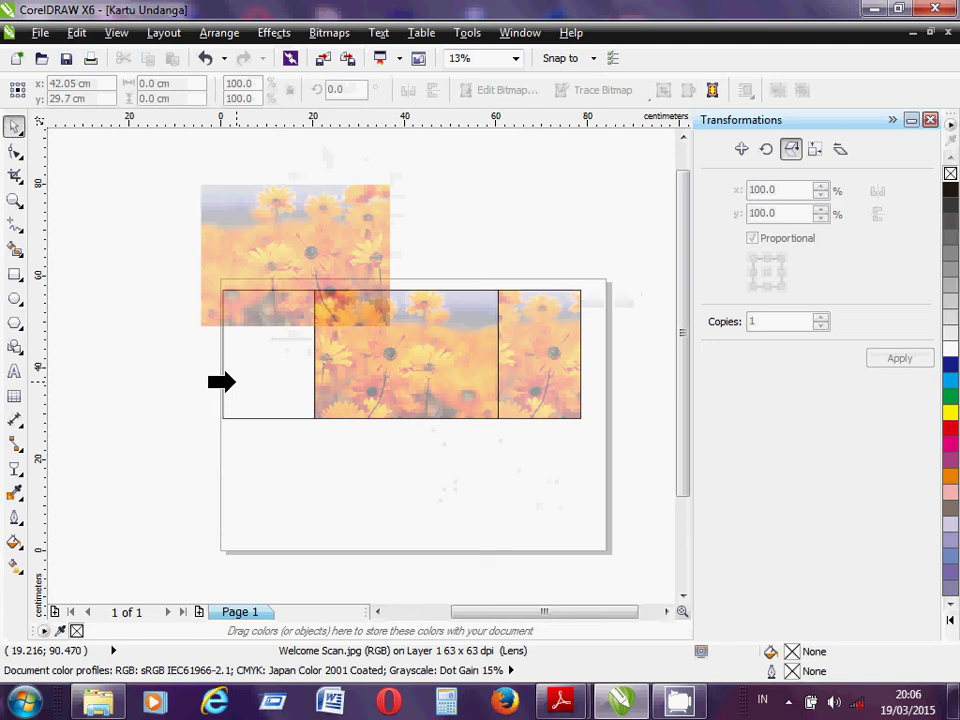
pyautogui.click(234, 381)
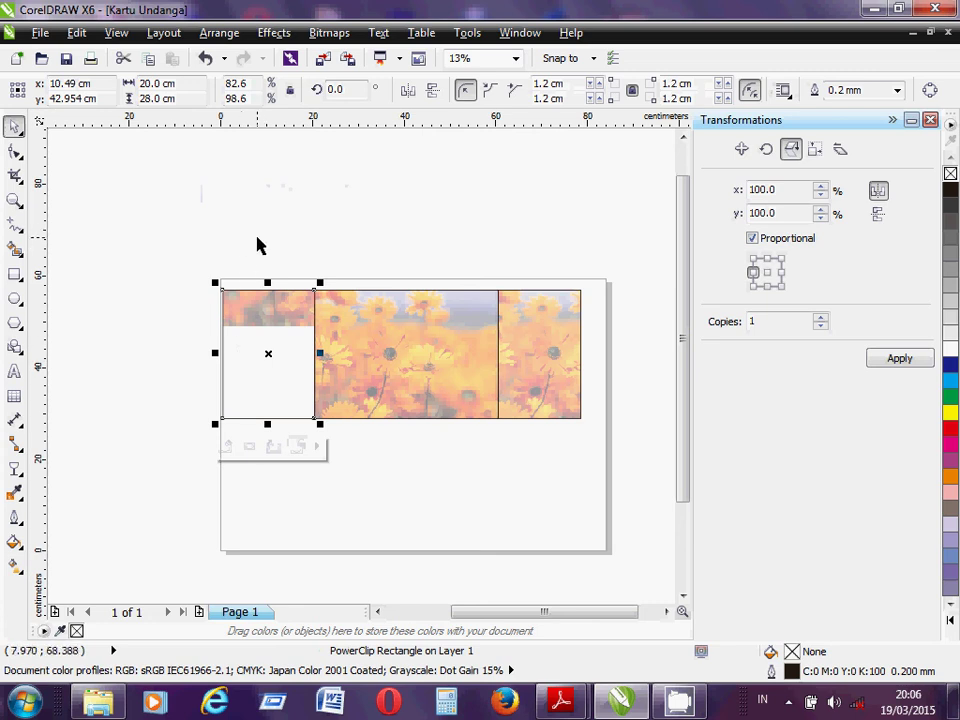
# Step: Edit the left panel's PowerClip contents, moving the mirrored flower image to about x 11.0 cm, y 42.1 cm, and finish editing
pyautogui.click(275, 33)
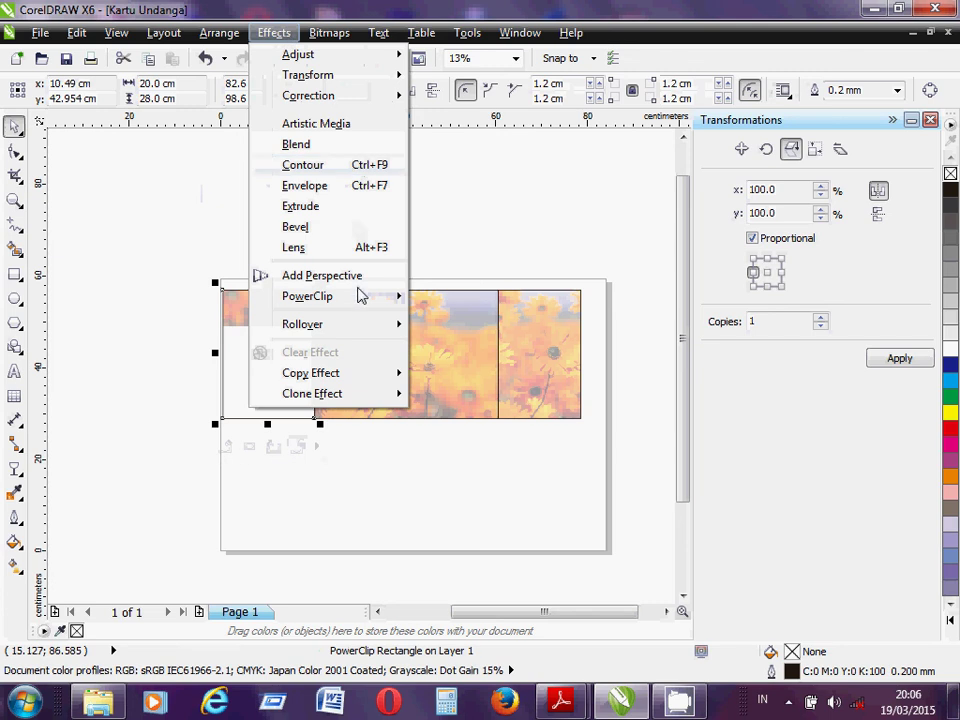
pyautogui.moveTo(368, 302)
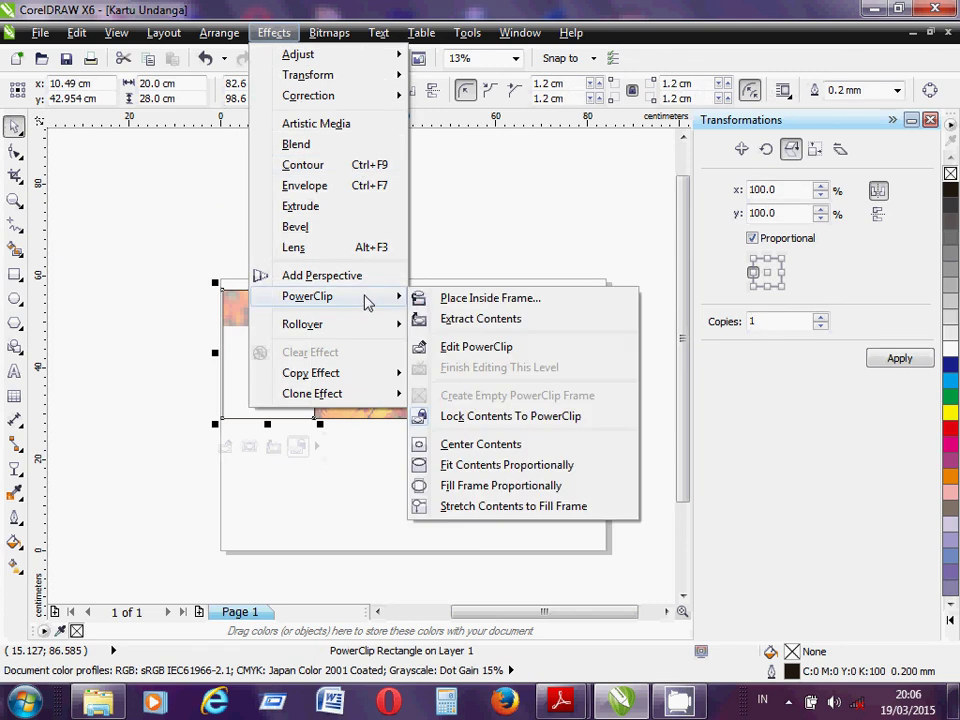
pyautogui.click(458, 348)
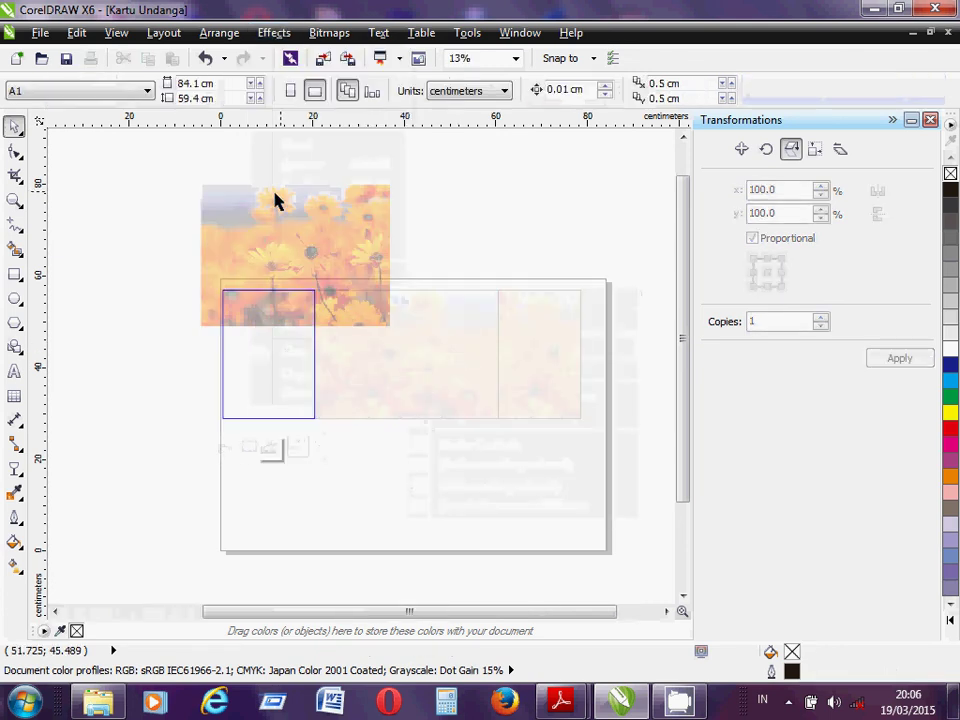
pyautogui.click(260, 210)
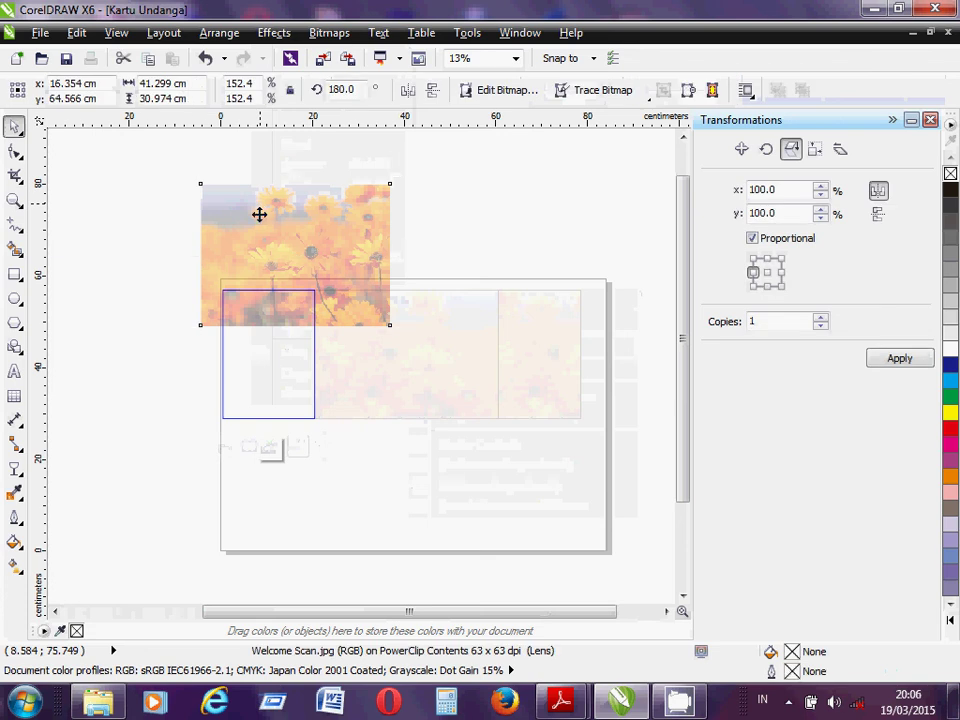
pyautogui.moveTo(259, 214); pyautogui.dragTo(233, 302)
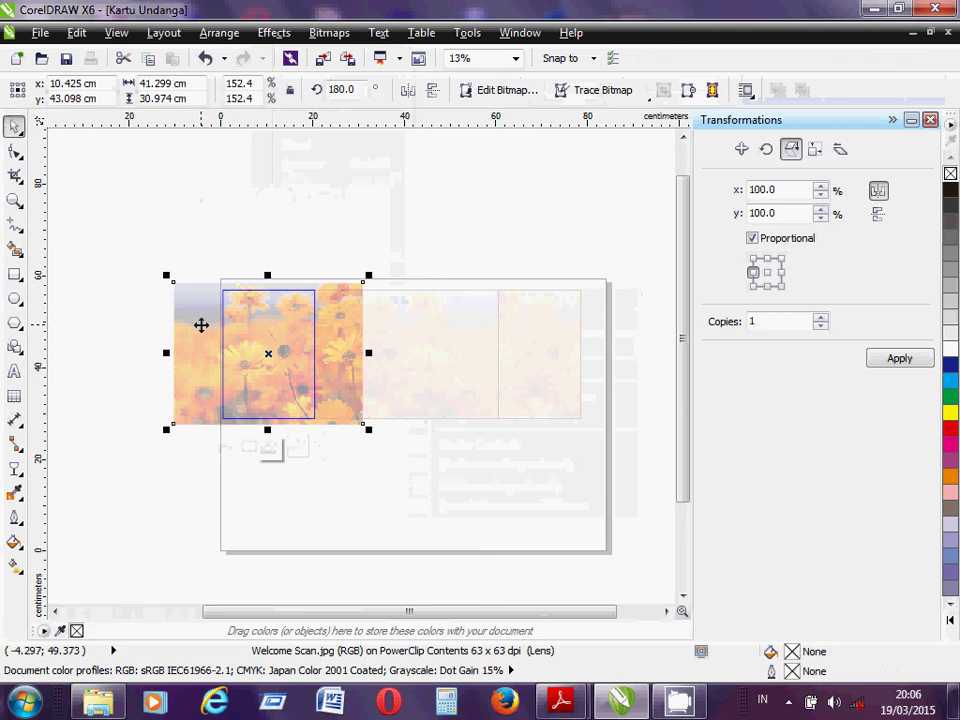
pyautogui.moveTo(200, 327); pyautogui.dragTo(203, 330)
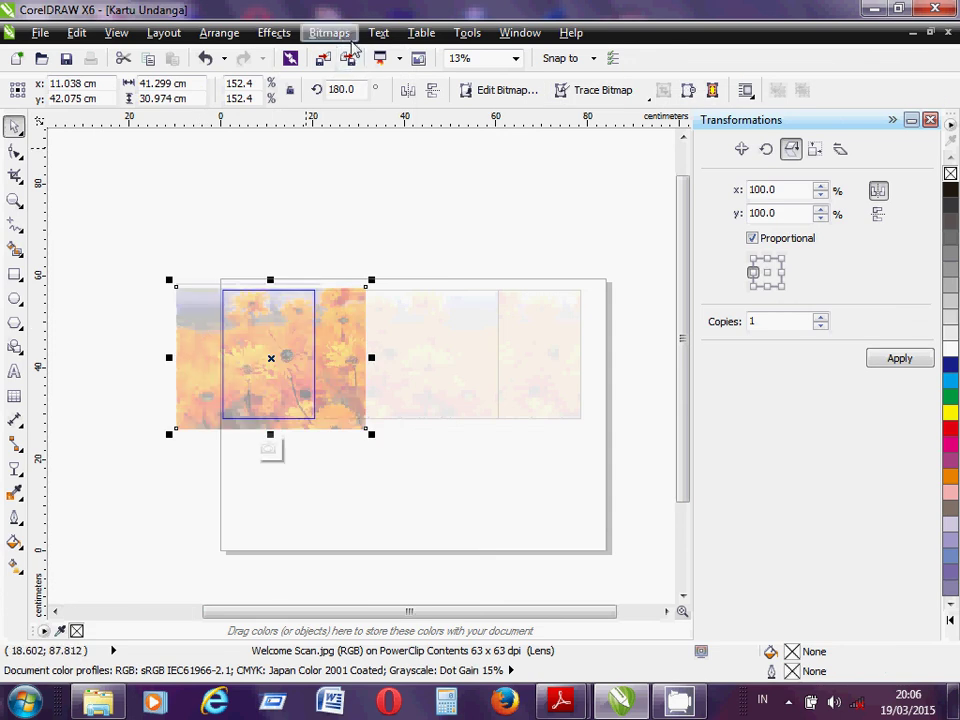
pyautogui.click(275, 33)
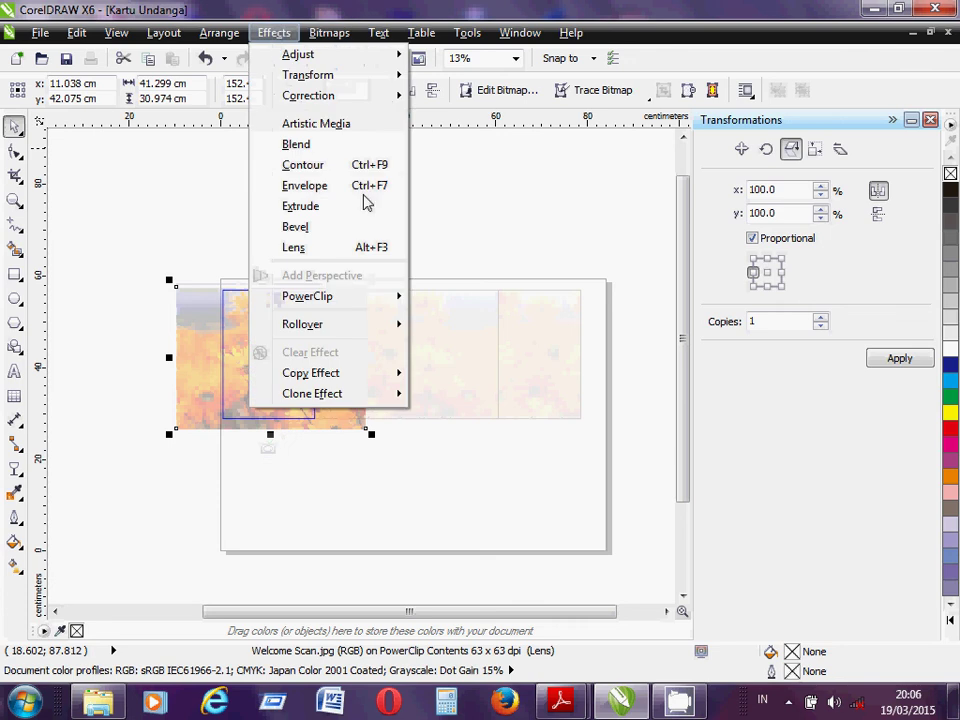
pyautogui.moveTo(350, 296)
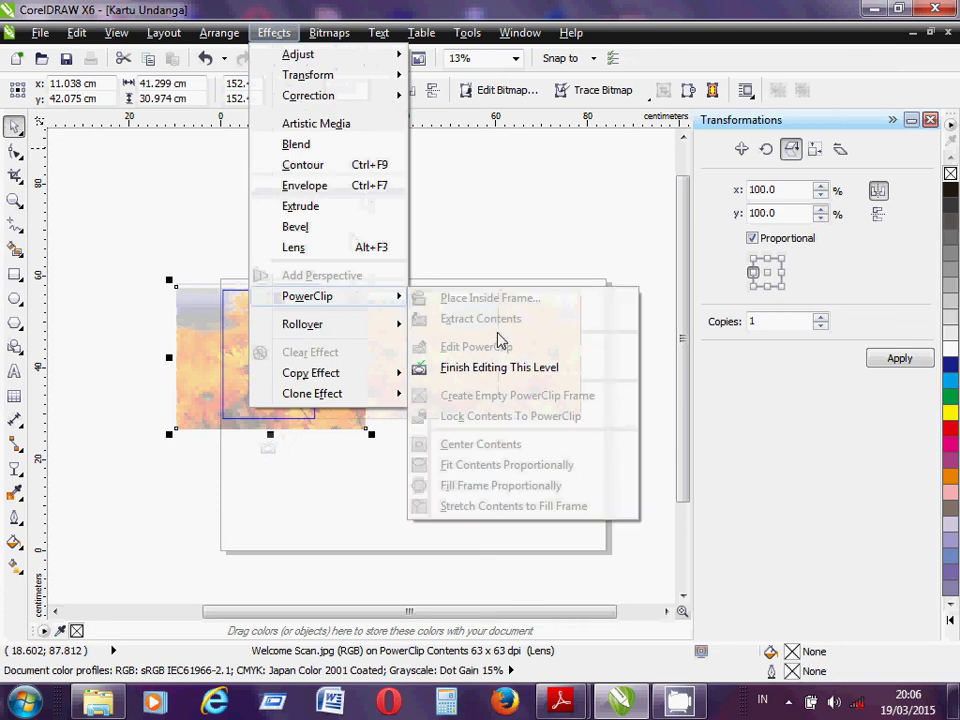
pyautogui.click(491, 370)
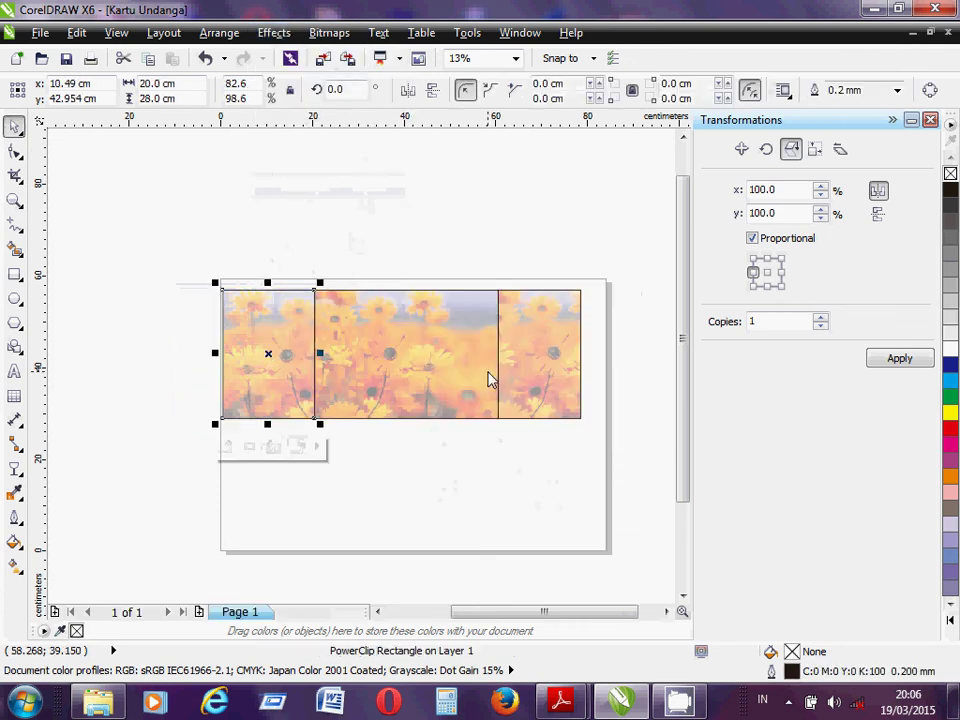
pyautogui.click(449, 471)
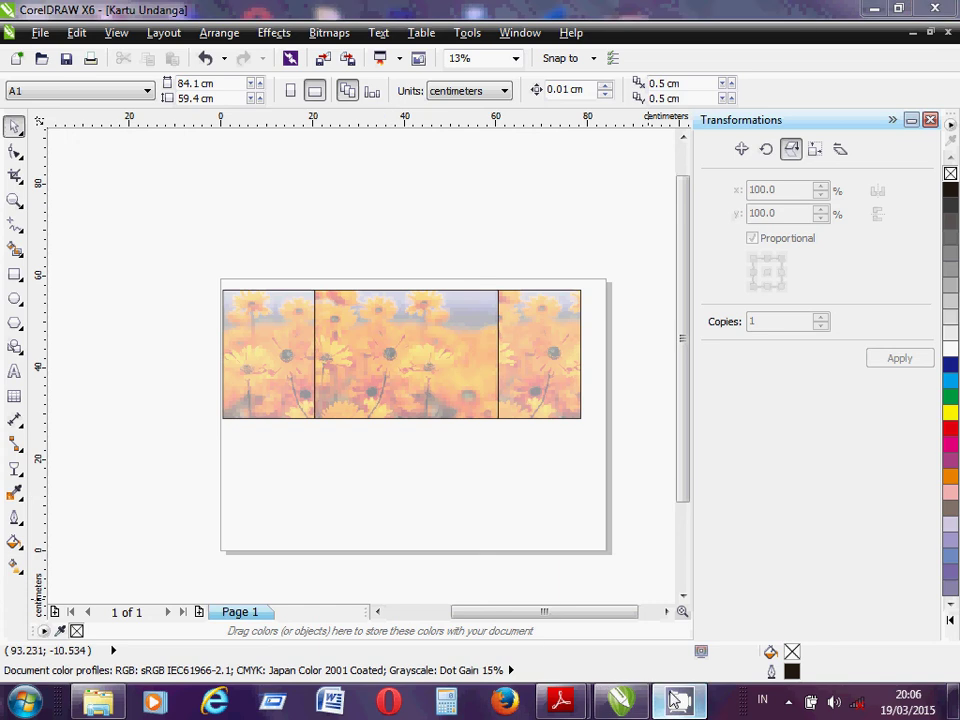
pyautogui.rightClick(676, 700)
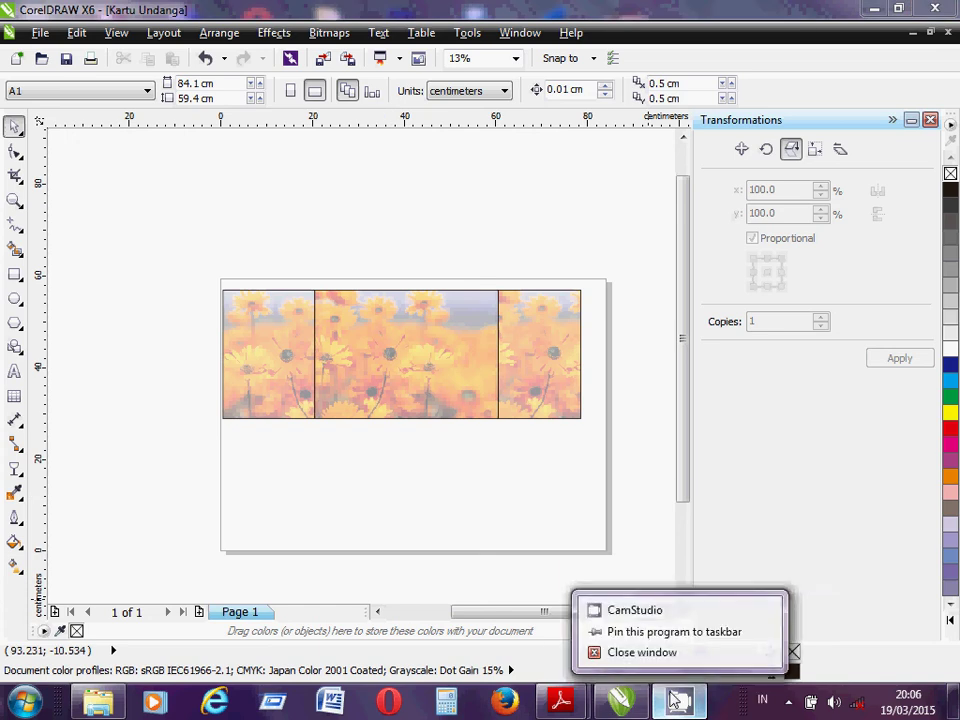
pyautogui.click(640, 610)
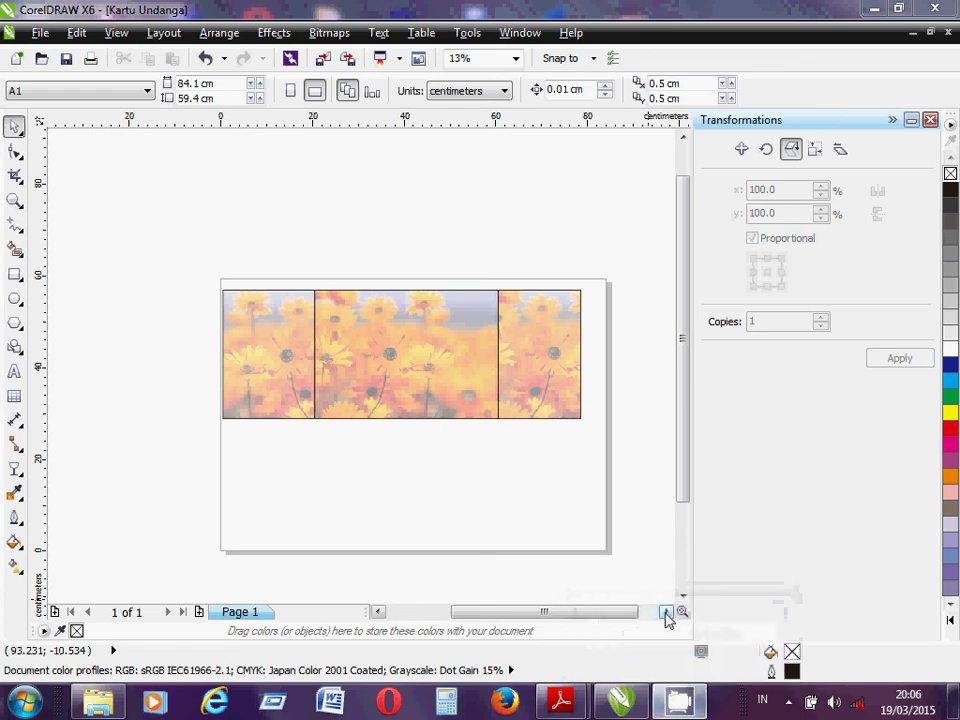
pyautogui.moveTo(677, 702)
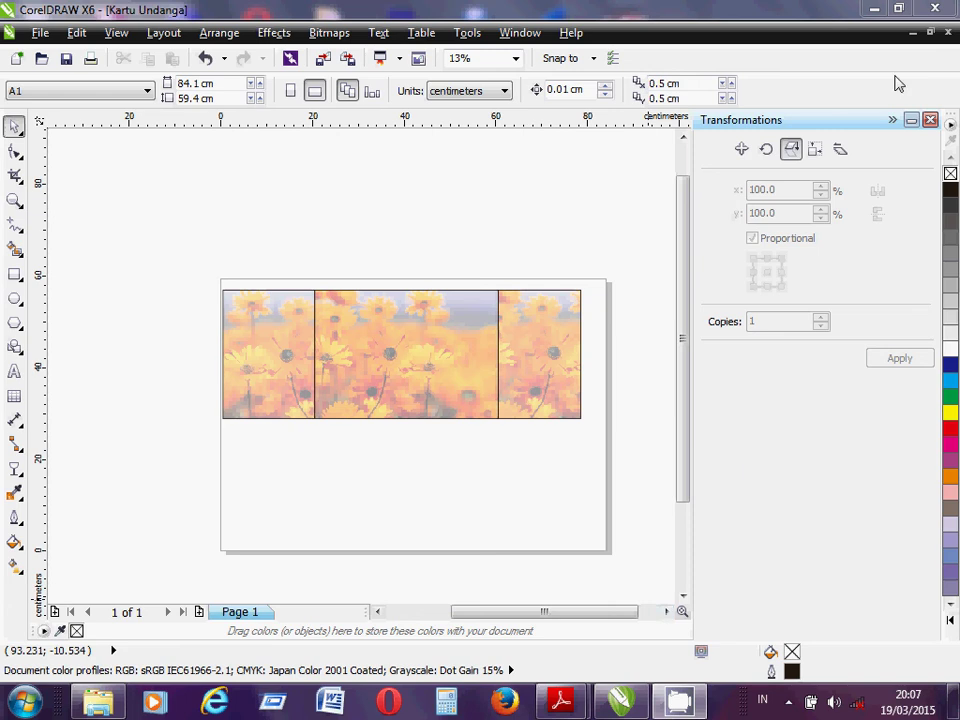
pyautogui.click(872, 8)
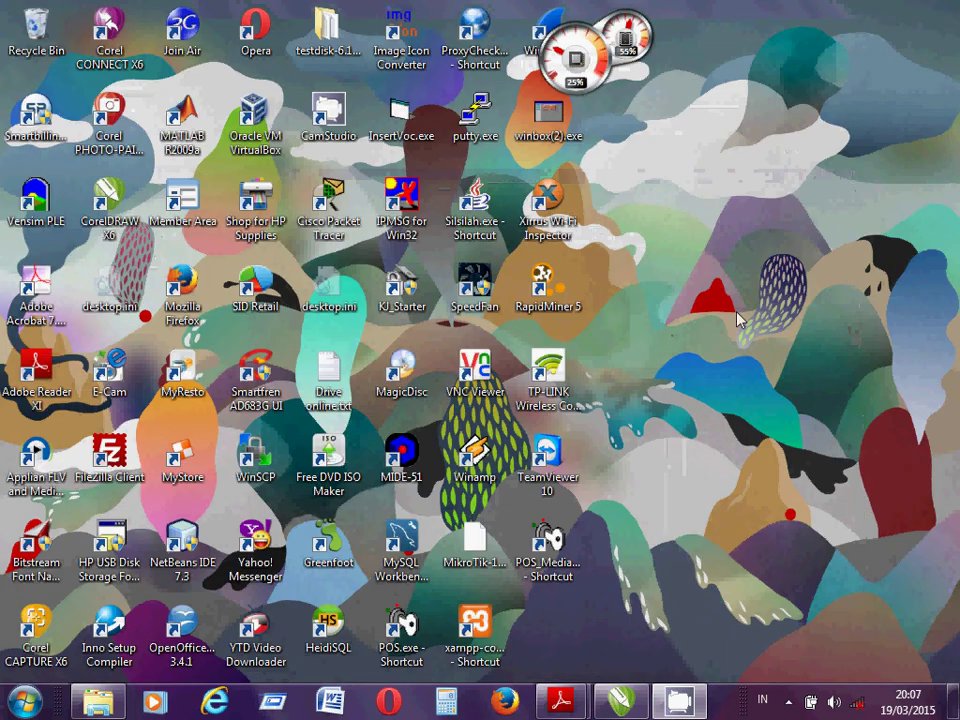
pyautogui.rightClick(697, 706)
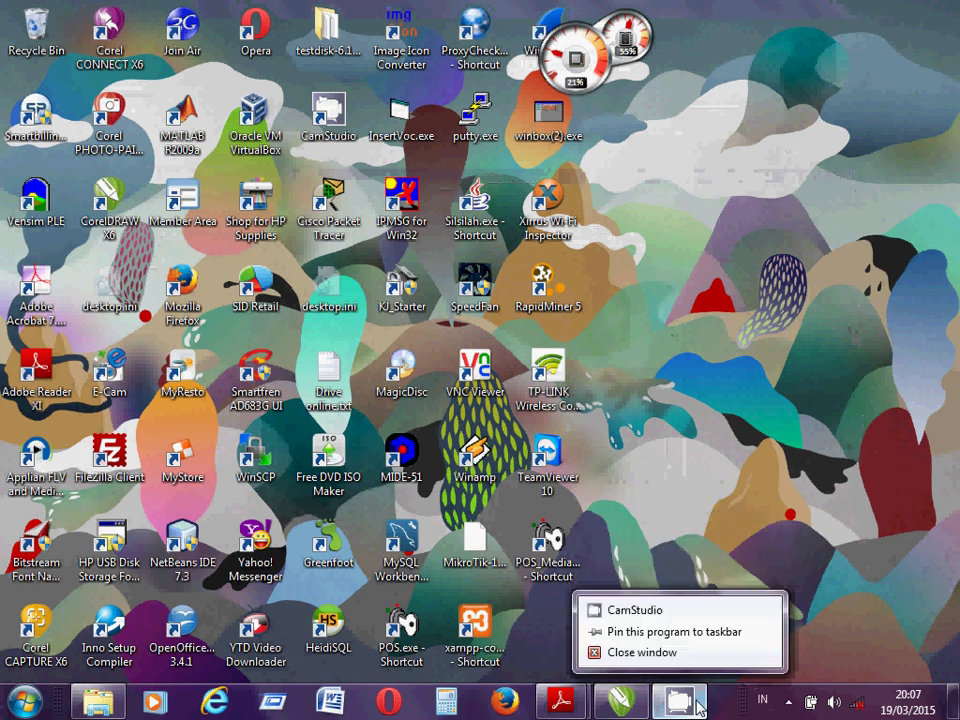
pyautogui.press('Escape')
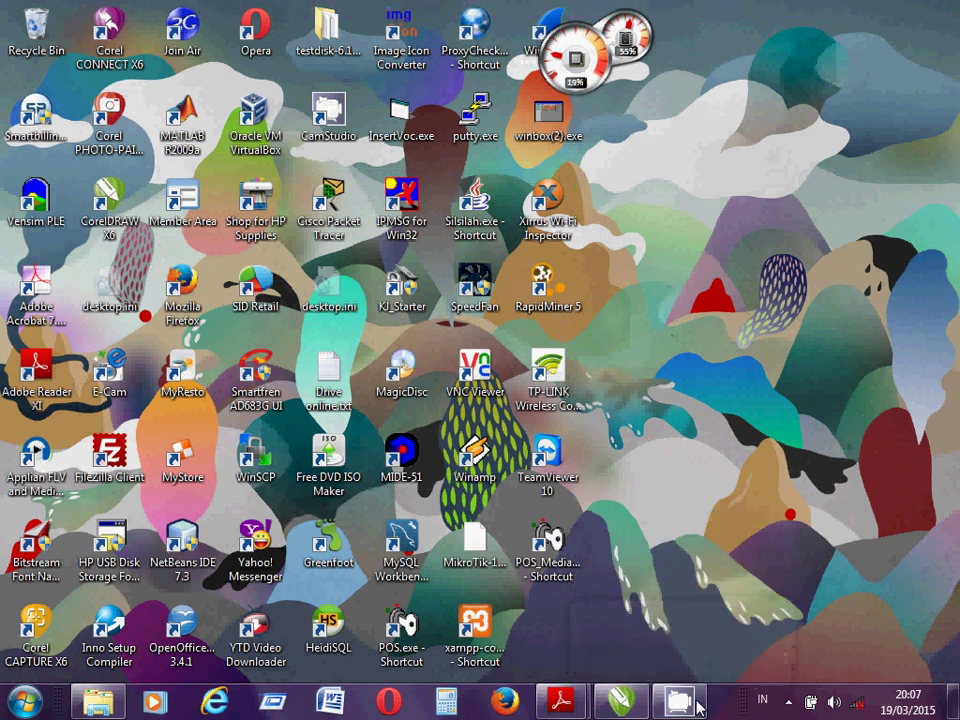
pyautogui.rightClick(697, 706)
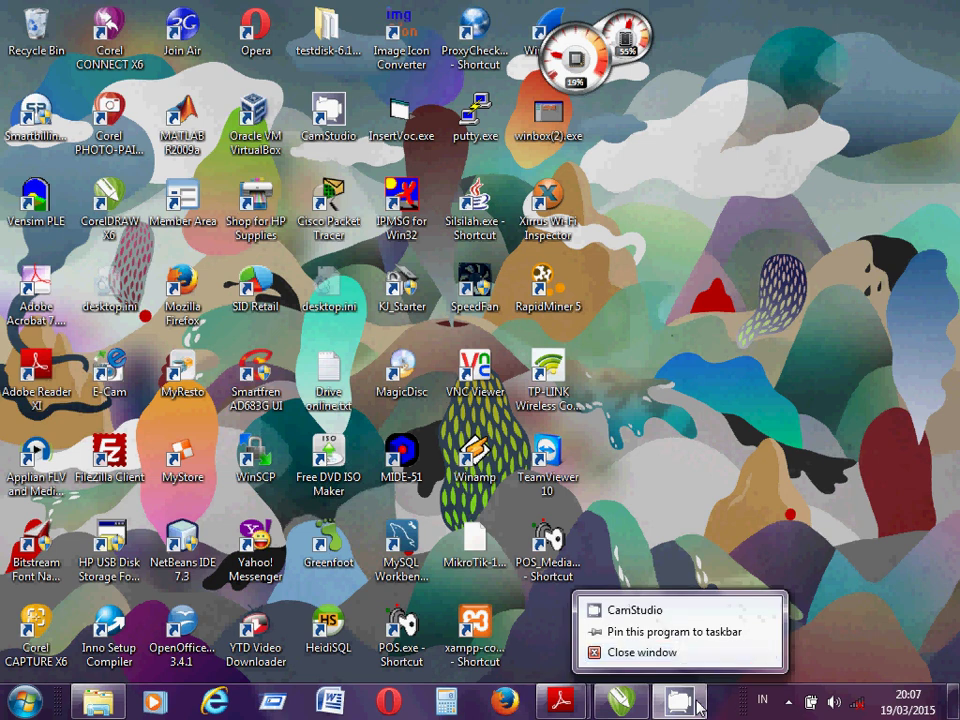
pyautogui.click(675, 621)
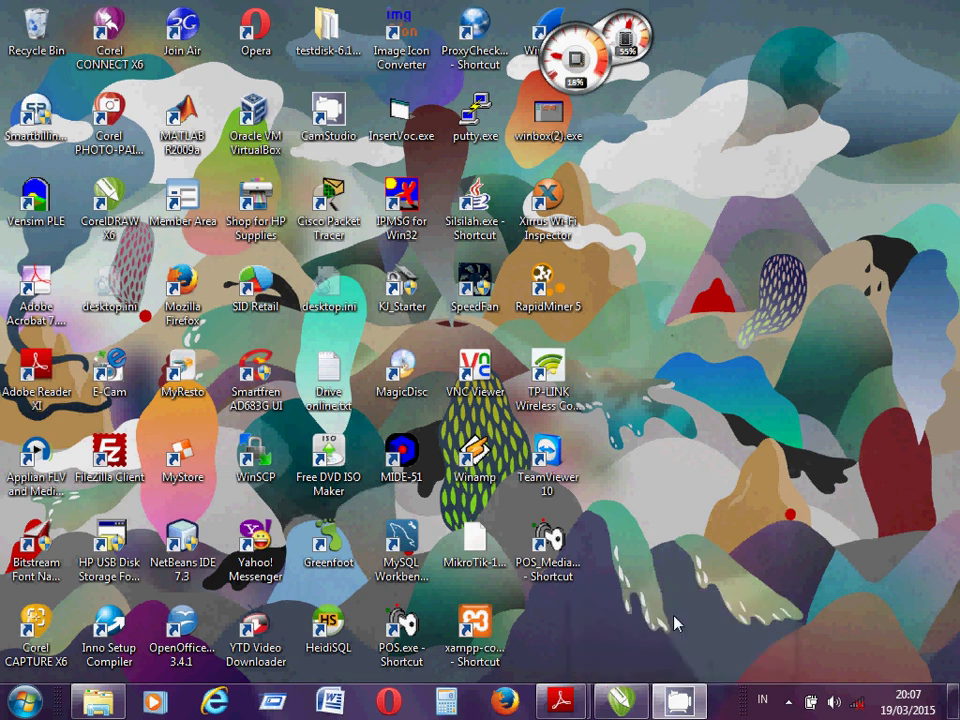
pyautogui.click(789, 701)
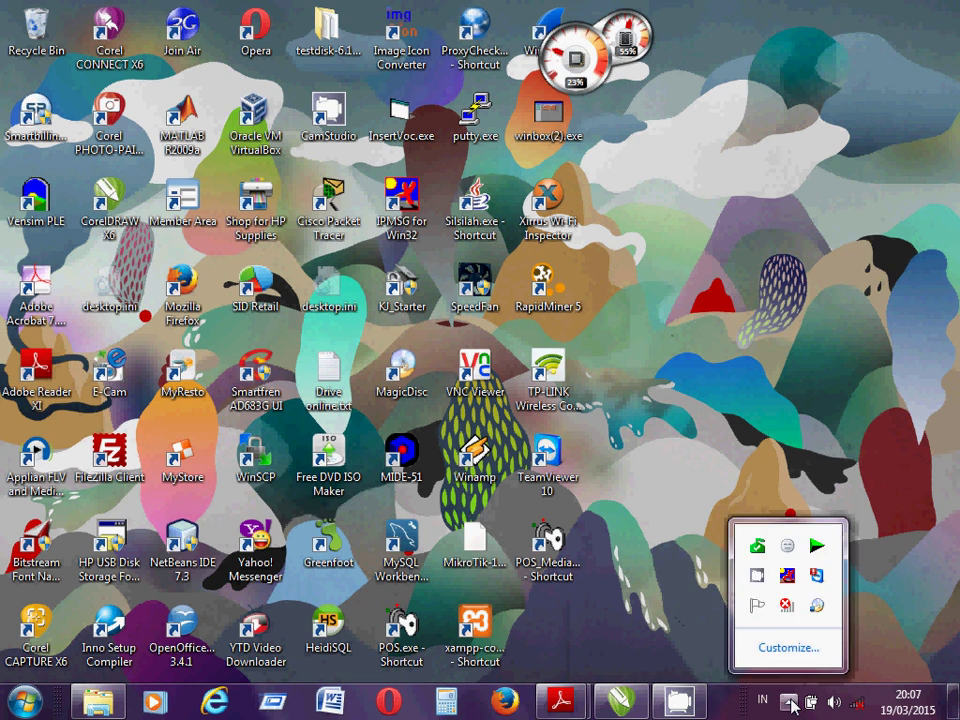
pyautogui.click(757, 546)
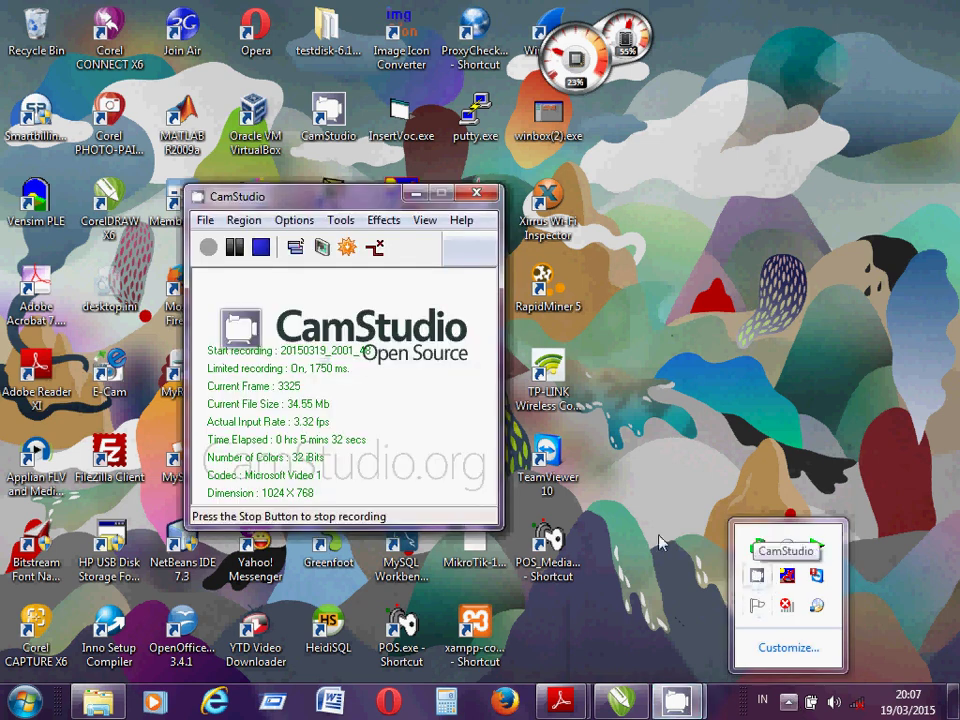